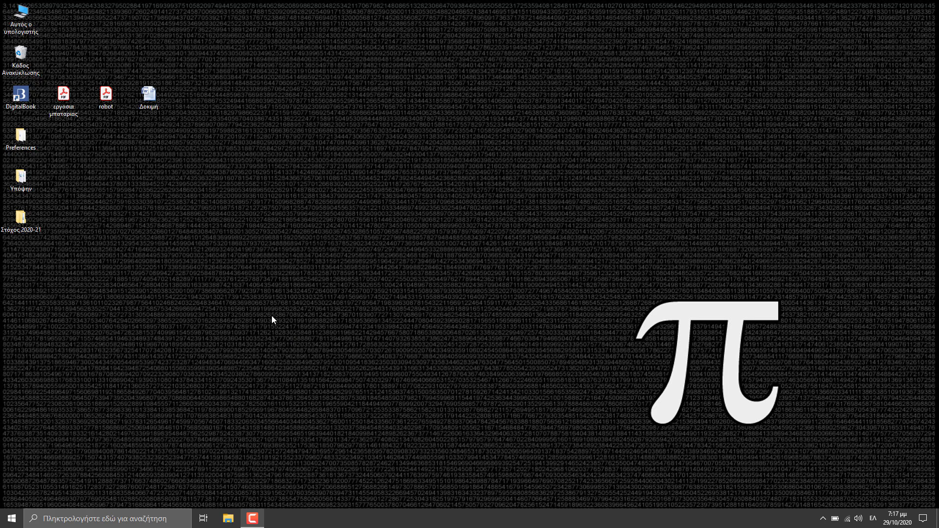
- Open the Δοκιμή document and set the text from ΘΕΜΑ Δ through the end of Δ2 to Century Gothic
{"action": "double_click", "coordinate": [148, 96]}
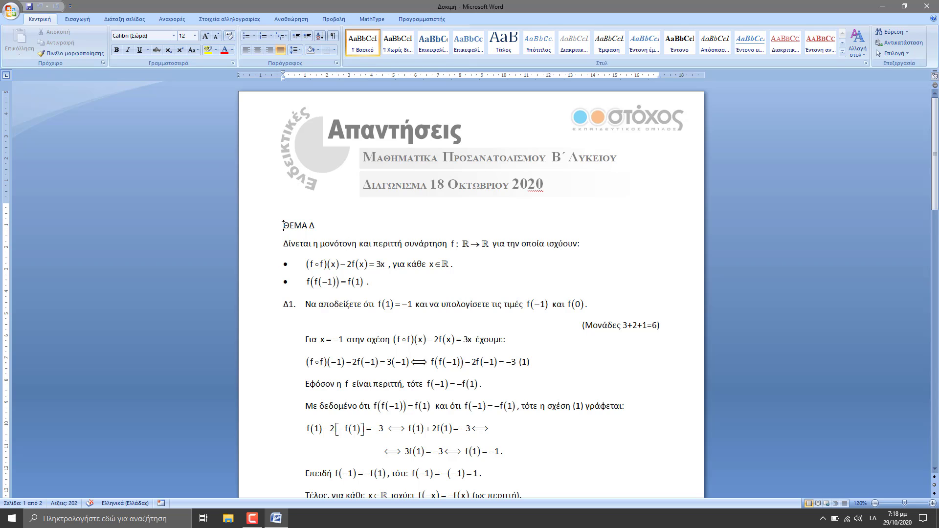
{"action": "left_click_drag", "start_coordinate": [283, 225], "coordinate": [621, 154]}
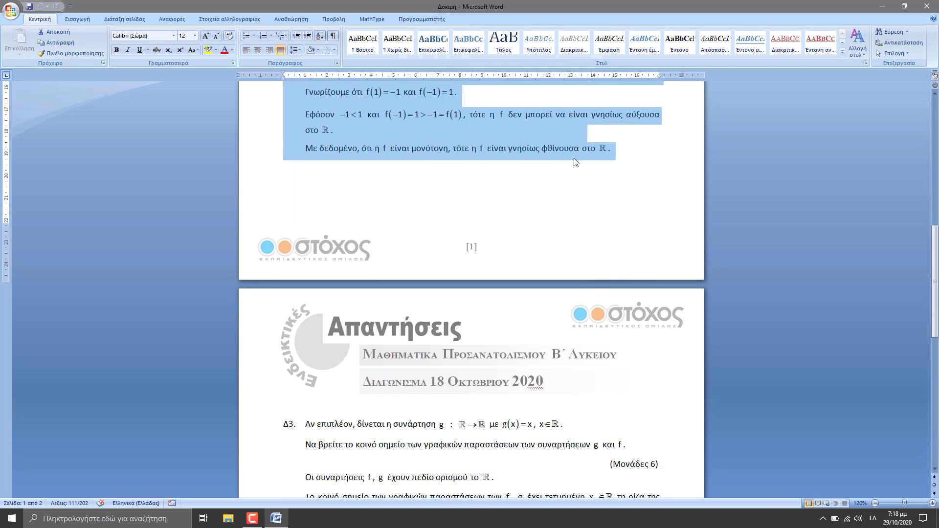
{"action": "scroll", "coordinate": [169, 110], "scroll_direction": "up", "scroll_amount": 6}
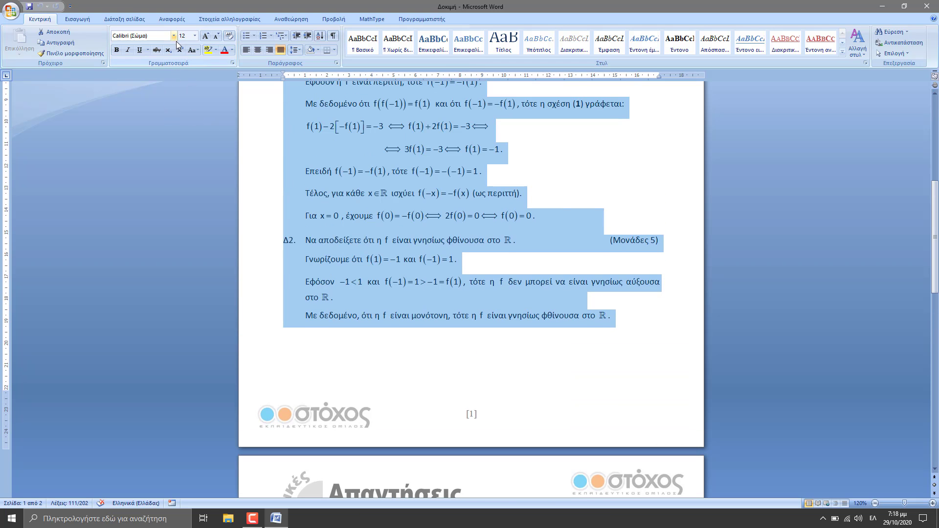
{"action": "scroll", "coordinate": [180, 159], "scroll_direction": "up", "scroll_amount": 4}
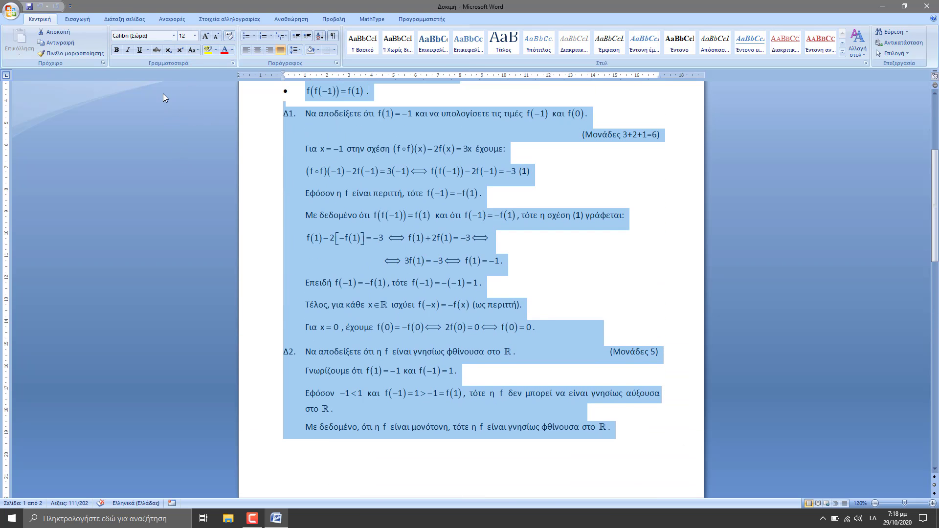
{"action": "left_click", "coordinate": [174, 35]}
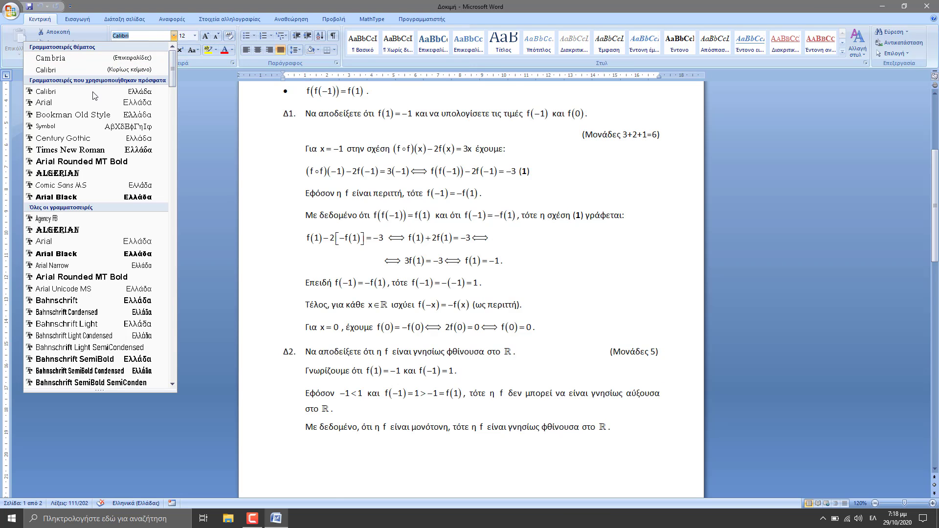
{"action": "left_click", "coordinate": [65, 138]}
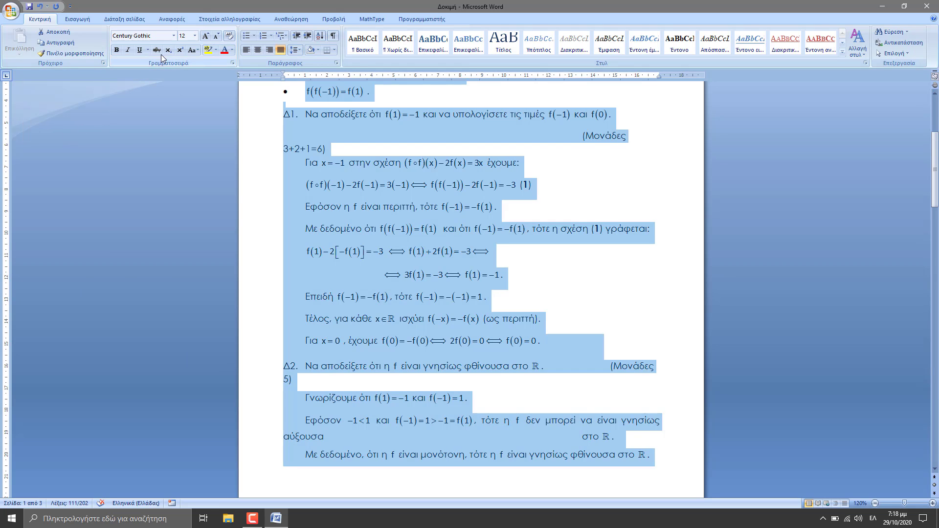
- Set the font size of the selected text to 10 and deselect it
{"action": "left_click", "coordinate": [194, 35]}
{"action": "left_click", "coordinate": [183, 63]}
{"action": "scroll", "coordinate": [507, 210], "scroll_direction": "up", "scroll_amount": 5}
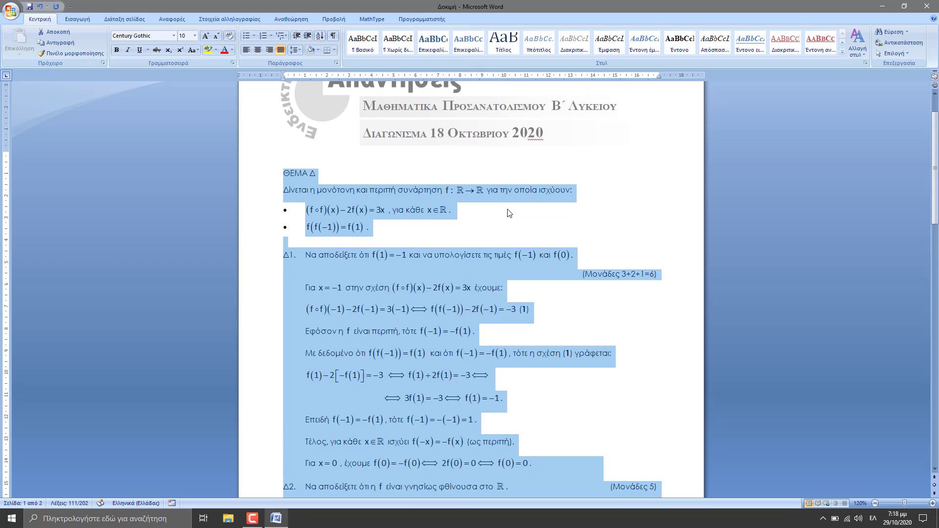
{"action": "scroll", "coordinate": [509, 213], "scroll_direction": "down", "scroll_amount": 4}
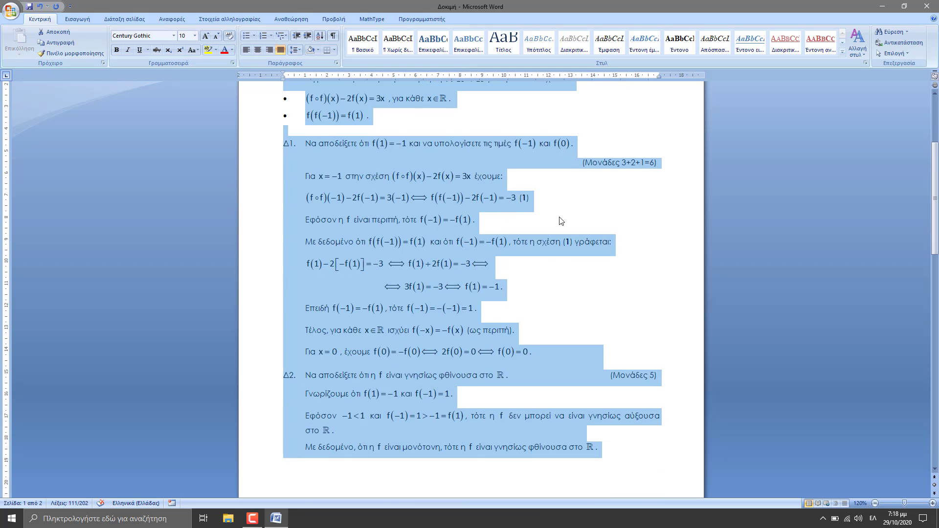
{"action": "left_click", "coordinate": [553, 217]}
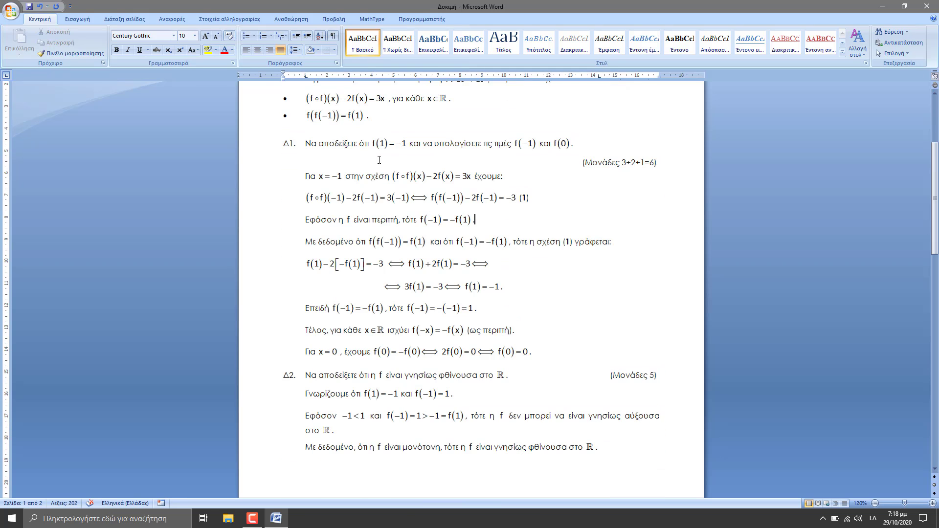
- Open the first bulleted equation under ΘΕΜΑ Δ in MathType and inspect its font style definitions without changing them
{"action": "scroll", "coordinate": [358, 152], "scroll_direction": "up", "scroll_amount": 3}
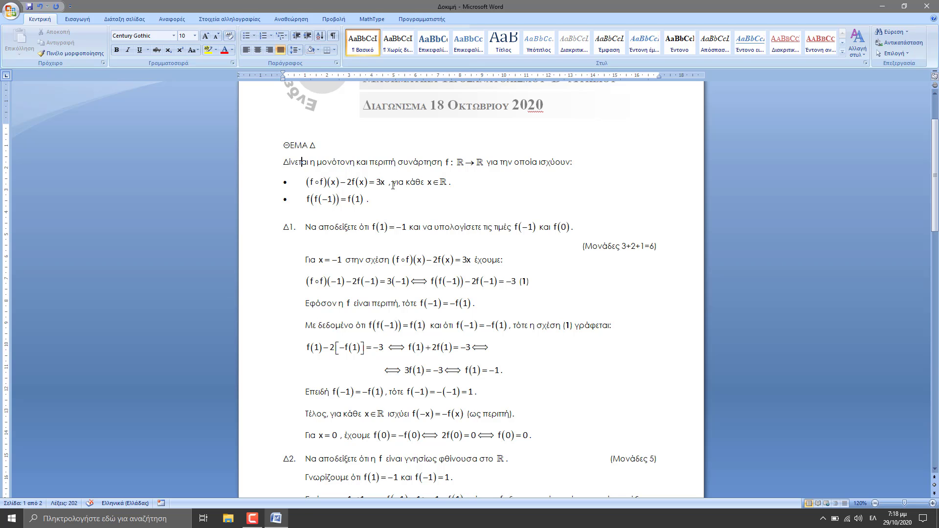
{"action": "scroll", "coordinate": [353, 183], "scroll_direction": "down", "scroll_amount": 3}
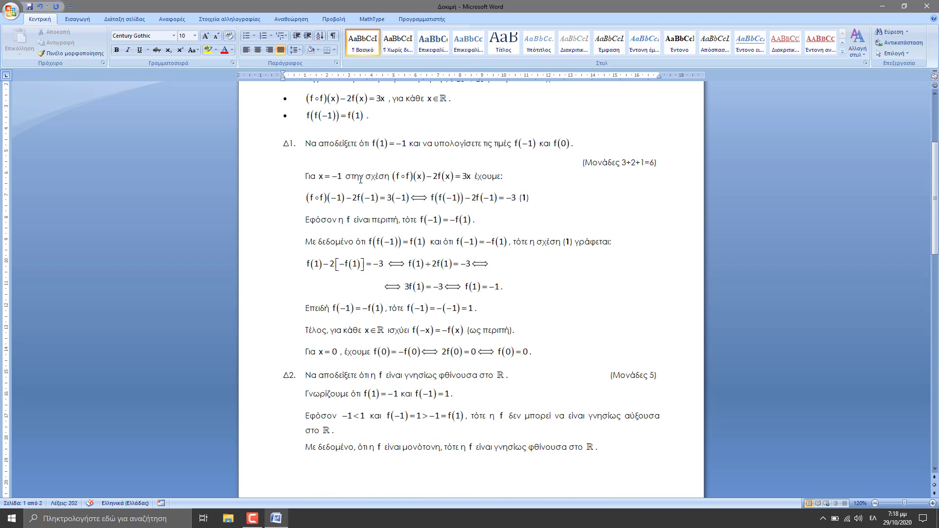
{"action": "scroll", "coordinate": [406, 211], "scroll_direction": "down", "scroll_amount": 3}
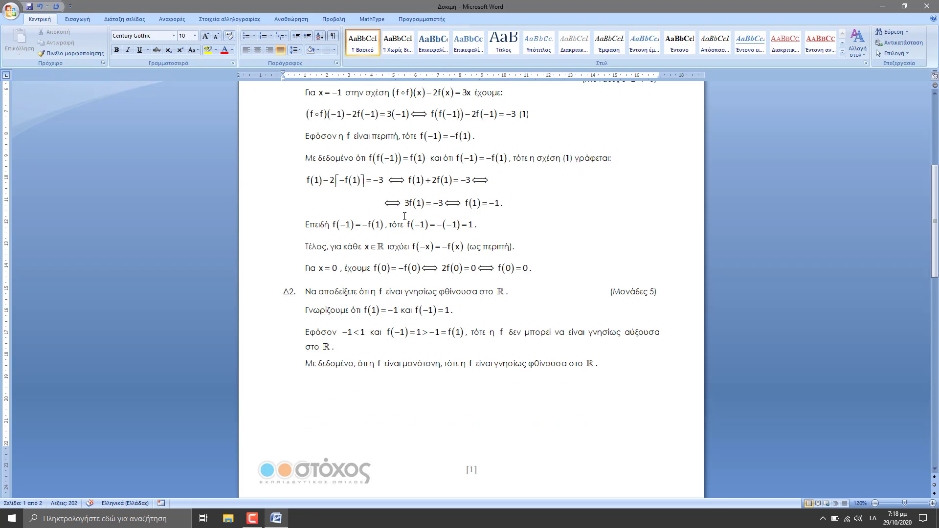
{"action": "scroll", "coordinate": [417, 194], "scroll_direction": "up", "scroll_amount": 3}
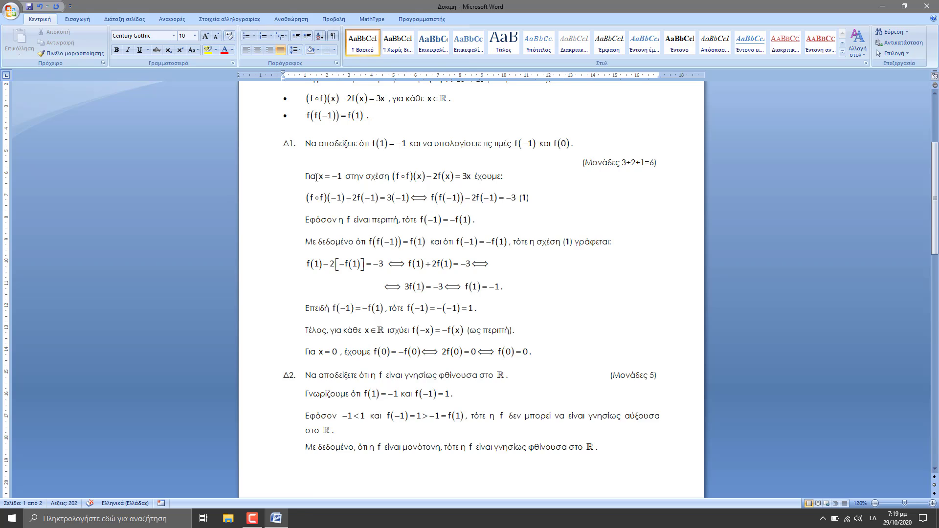
{"action": "scroll", "coordinate": [316, 177], "scroll_direction": "up", "scroll_amount": 4}
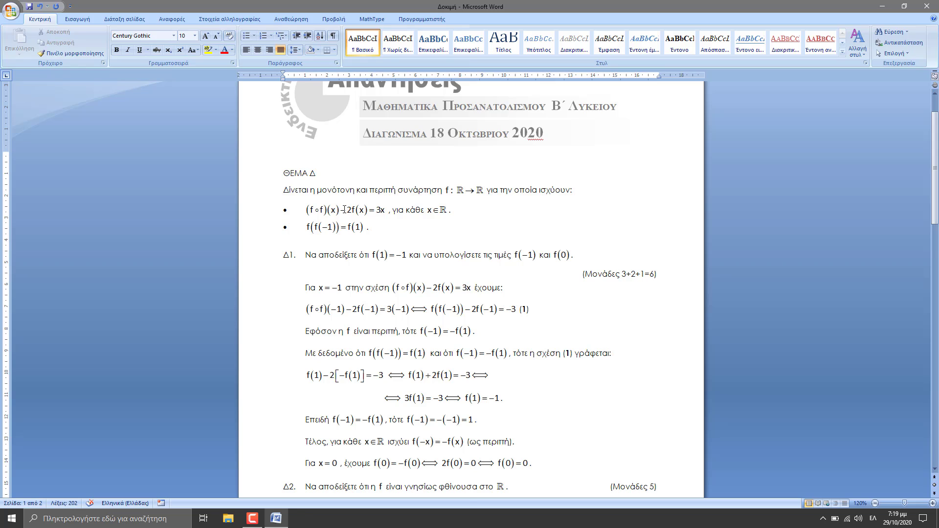
{"action": "double_click", "coordinate": [344, 210]}
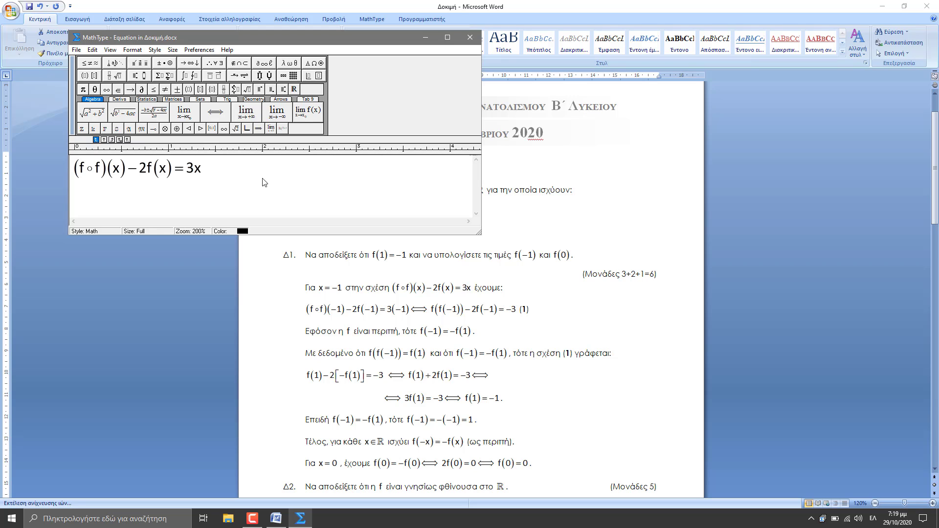
{"action": "left_click", "coordinate": [154, 50]}
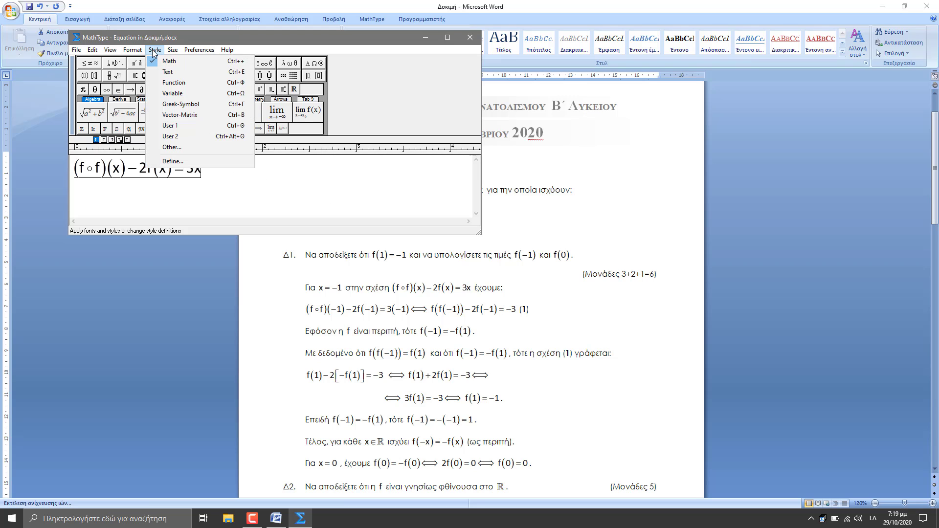
{"action": "left_click", "coordinate": [167, 162]}
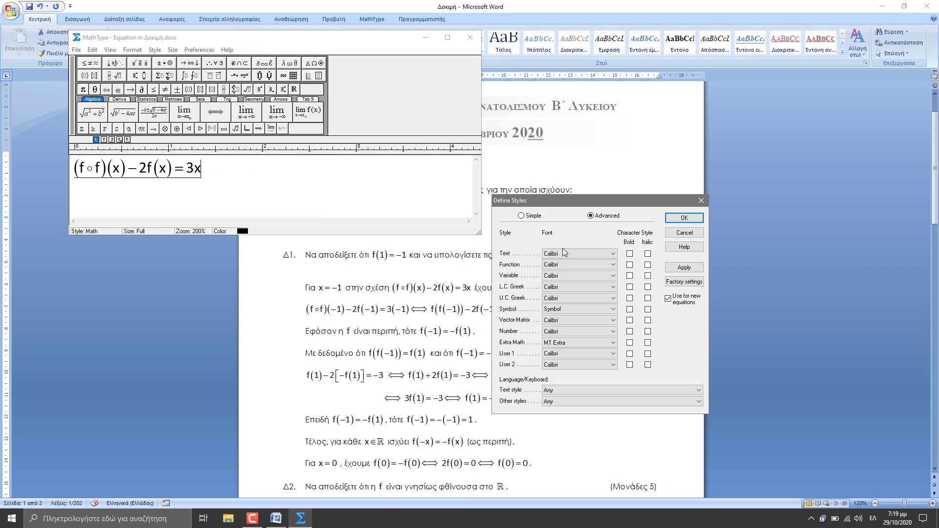
{"action": "left_click", "coordinate": [681, 233]}
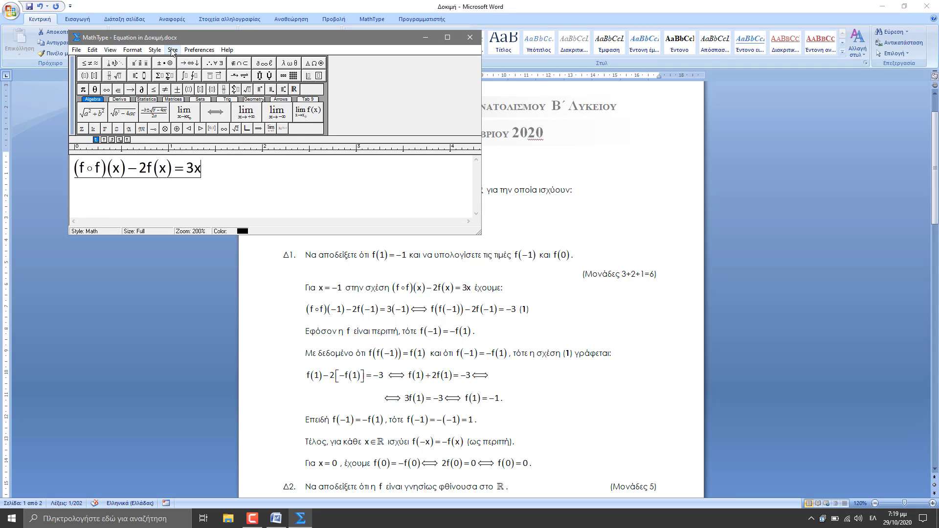
- Review the equation's size definitions in MathType and accept them as they are
{"action": "left_click", "coordinate": [172, 50]}
{"action": "left_click", "coordinate": [185, 186]}
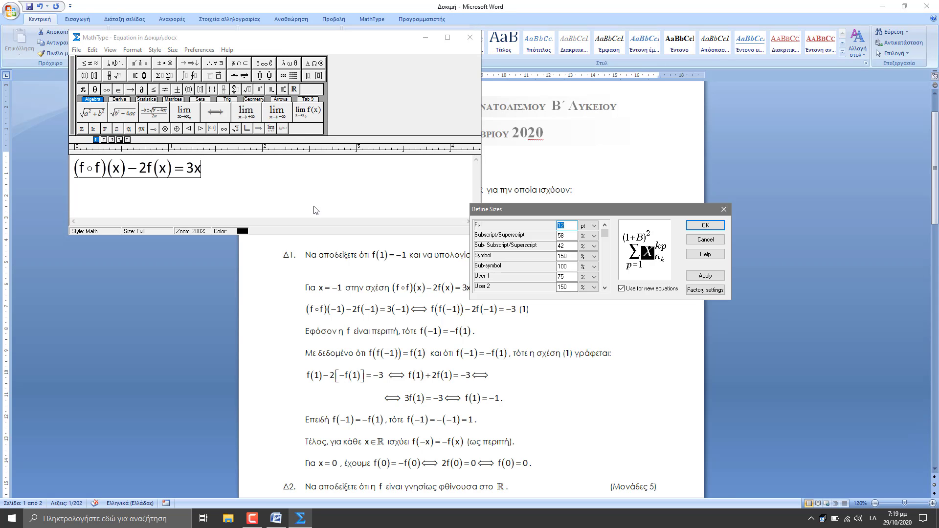
{"action": "left_click", "coordinate": [717, 227]}
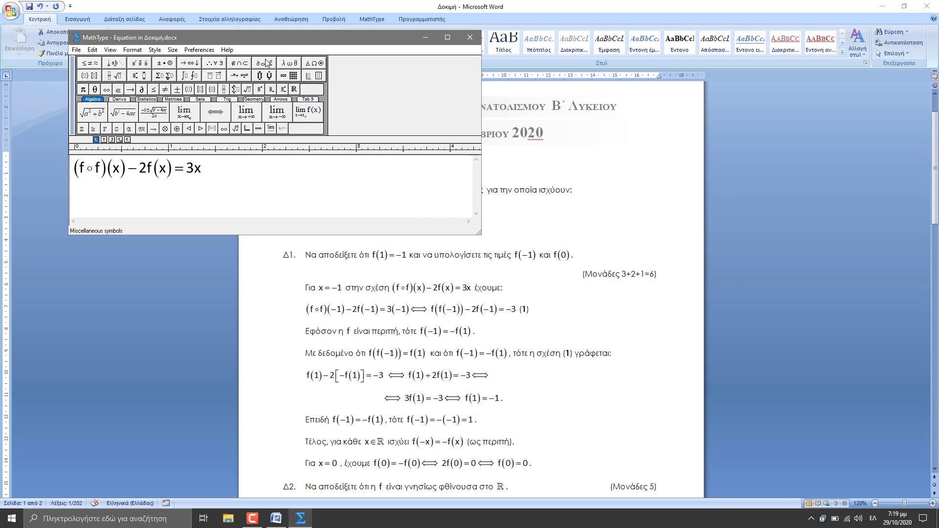
- Move the MathType window off the equation and set the Text, Function and Variable styles to Century Gothic
{"action": "left_click_drag", "start_coordinate": [280, 38], "coordinate": [703, 80]}
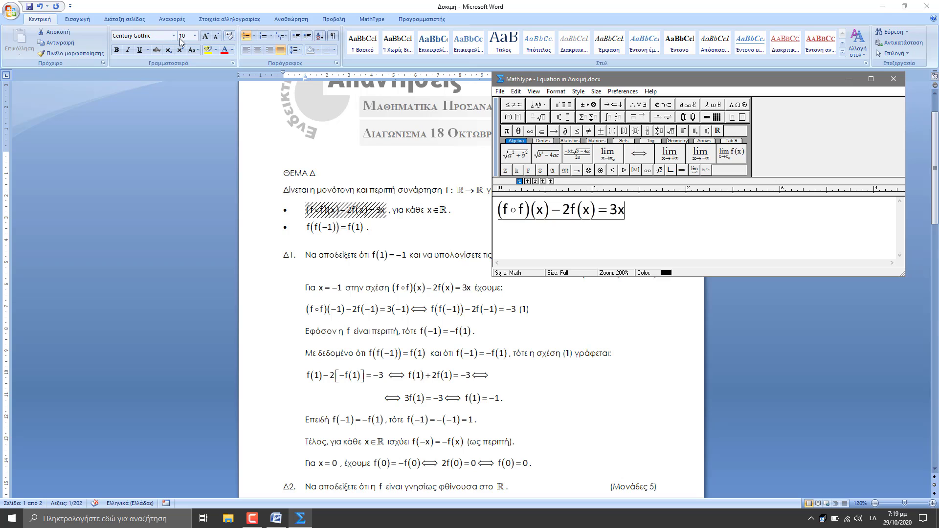
{"action": "left_click", "coordinate": [578, 91]}
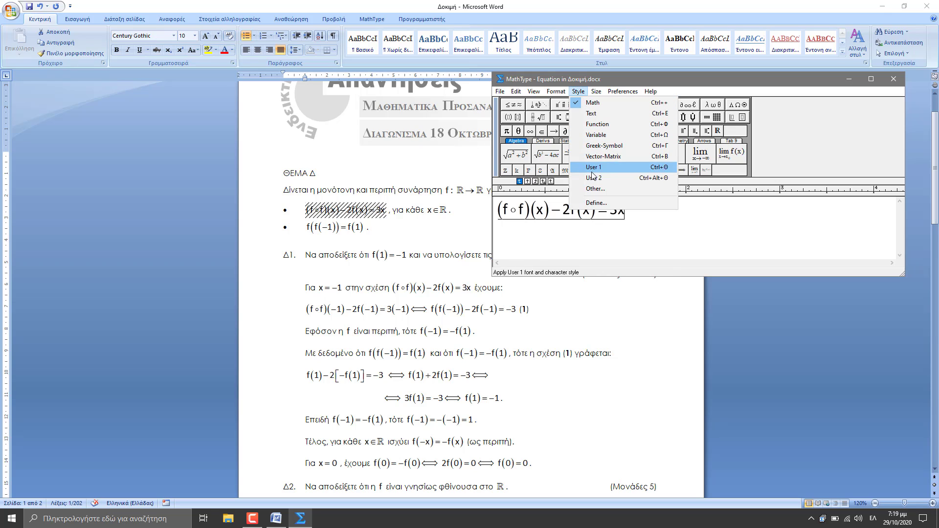
{"action": "left_click", "coordinate": [600, 204]}
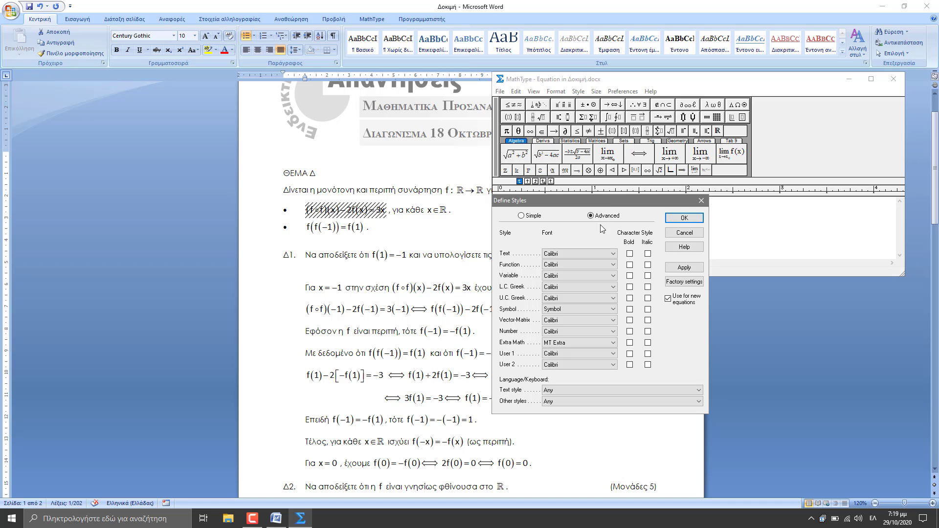
{"action": "left_click", "coordinate": [613, 254]}
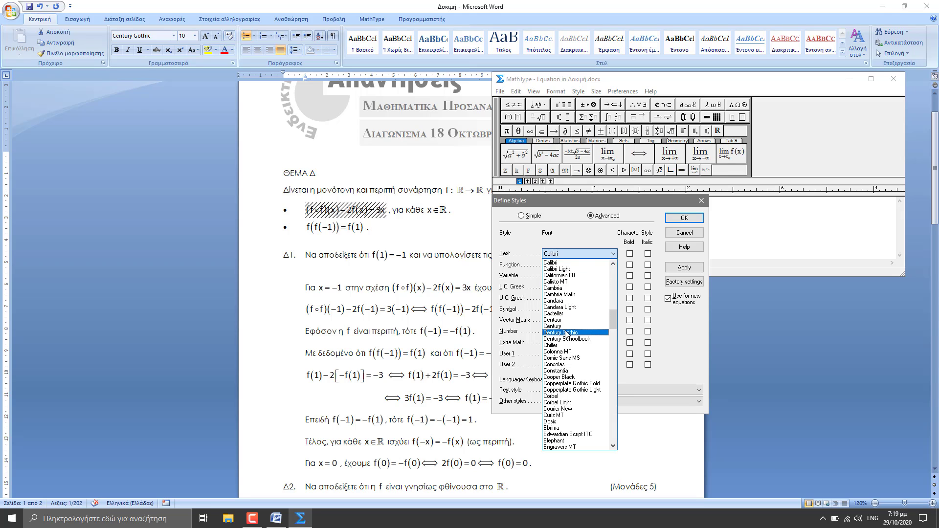
{"action": "left_click", "coordinate": [566, 333]}
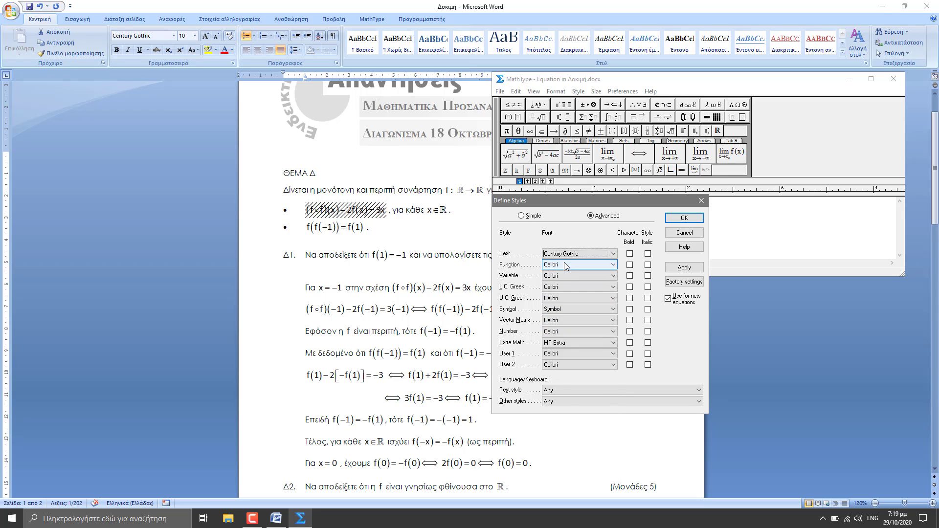
{"action": "left_click", "coordinate": [565, 263]}
{"action": "left_click", "coordinate": [563, 343]}
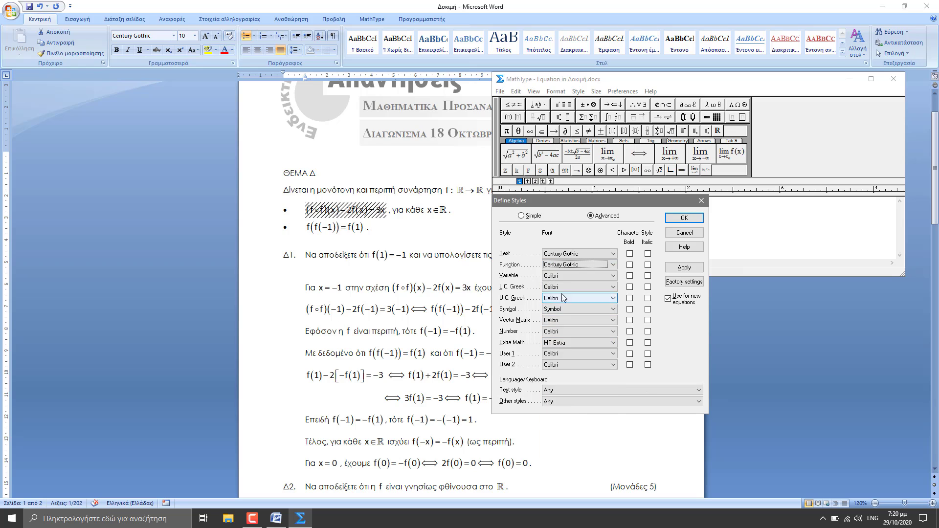
{"action": "left_click", "coordinate": [577, 275]}
{"action": "left_click", "coordinate": [562, 354]}
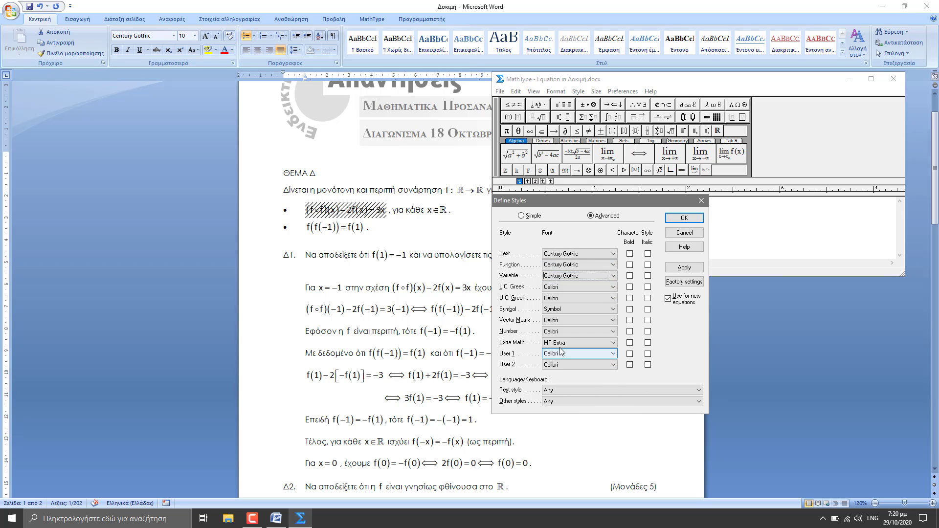
- Set the L.C. Greek, U.C. Greek, Vector-Matrix and Number styles to Century Gothic
{"action": "left_click", "coordinate": [561, 288]}
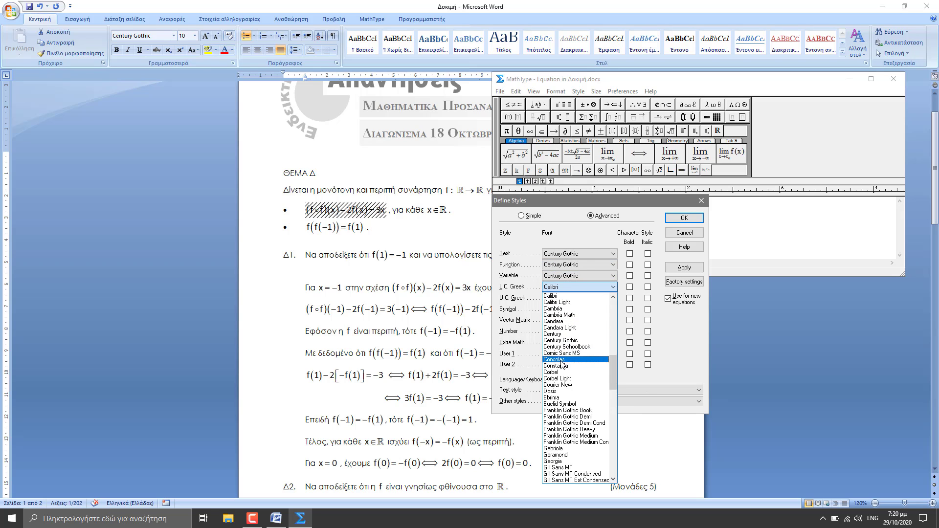
{"action": "left_click", "coordinate": [561, 342]}
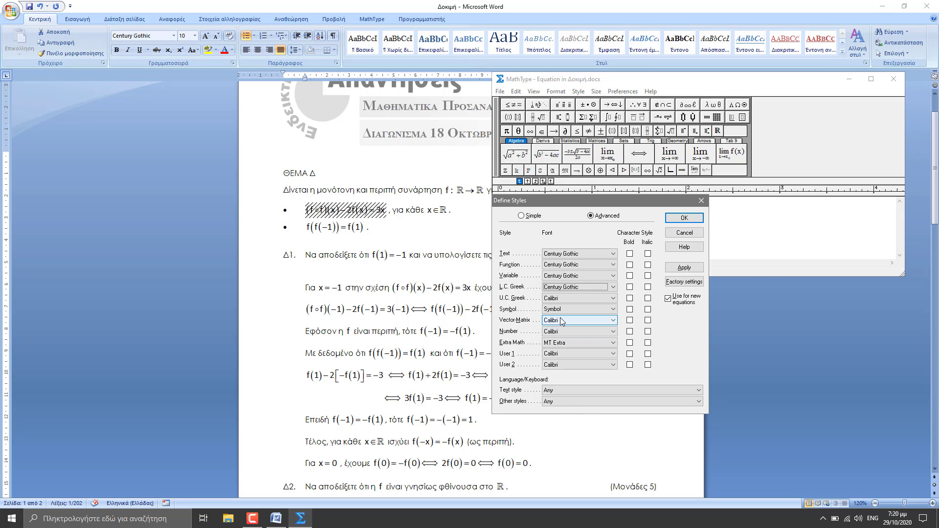
{"action": "left_click", "coordinate": [564, 299]}
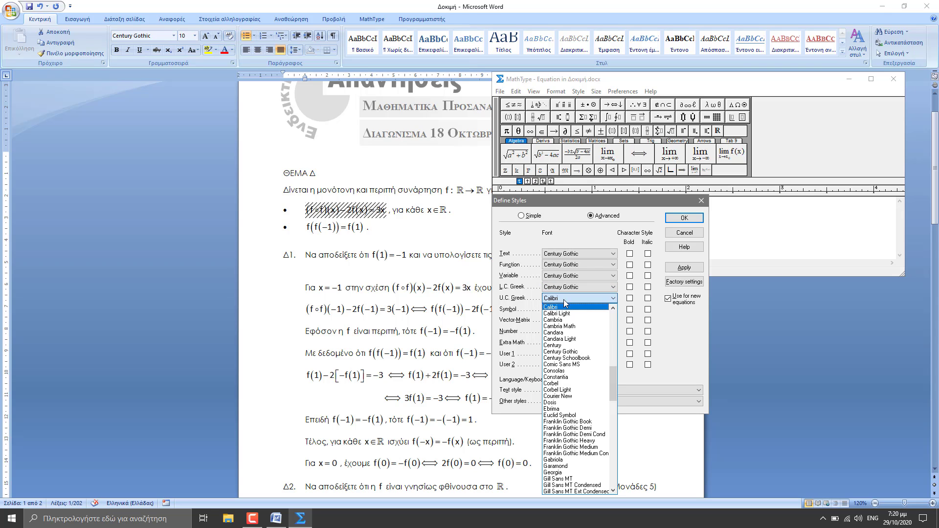
{"action": "left_click", "coordinate": [567, 353]}
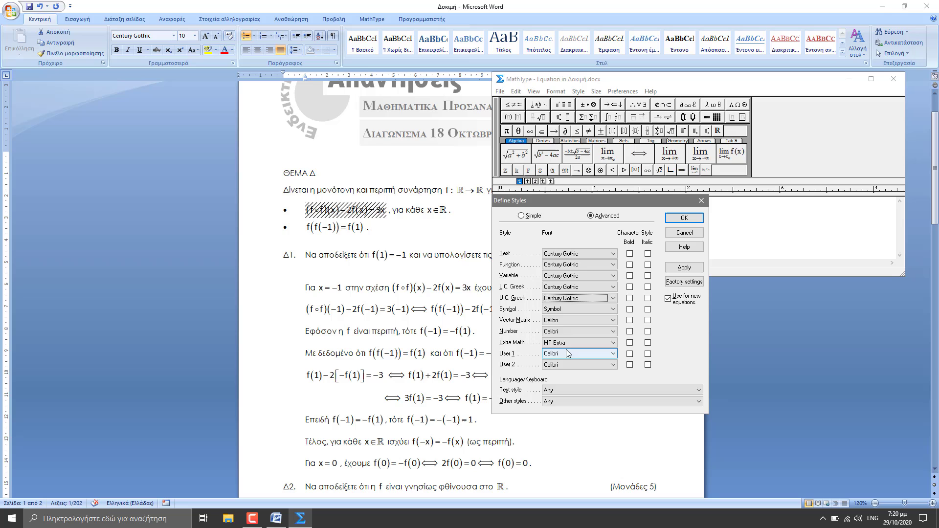
{"action": "left_click", "coordinate": [553, 324]}
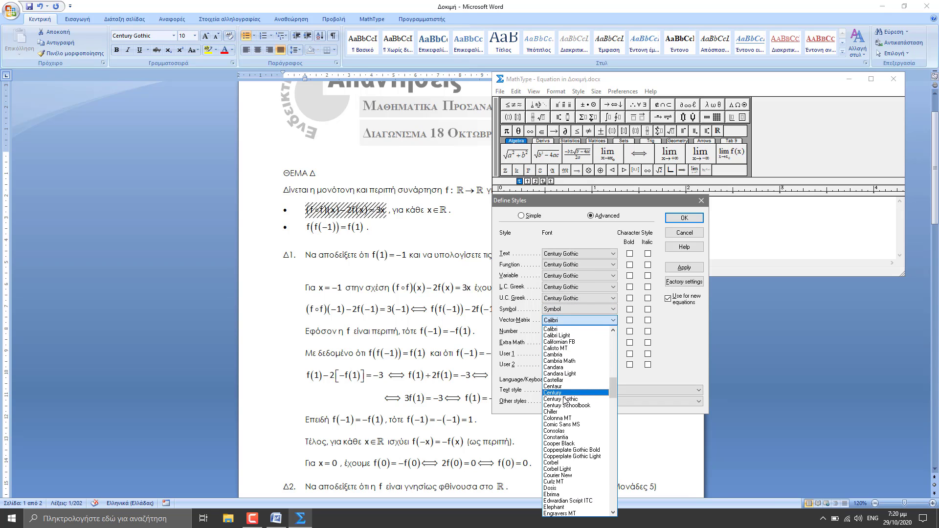
{"action": "left_click", "coordinate": [565, 399]}
{"action": "left_click", "coordinate": [565, 332]}
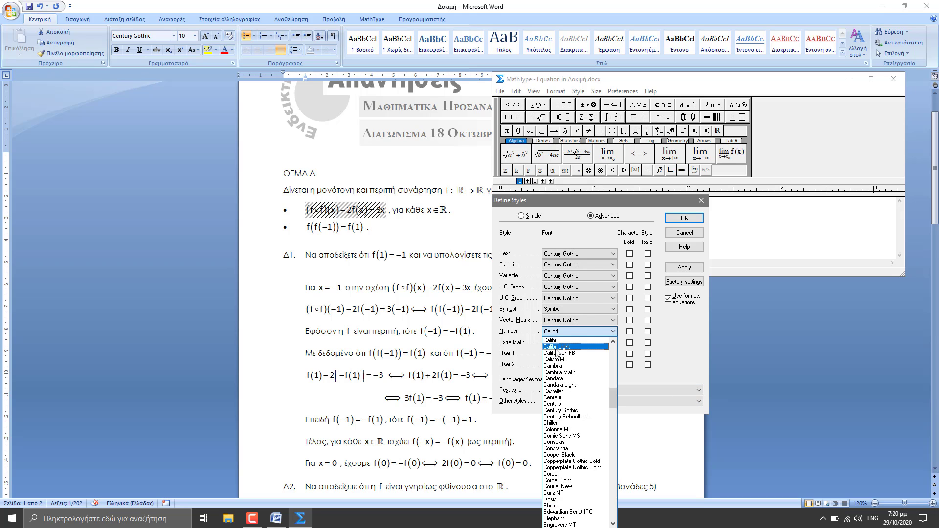
{"action": "left_click", "coordinate": [564, 411]}
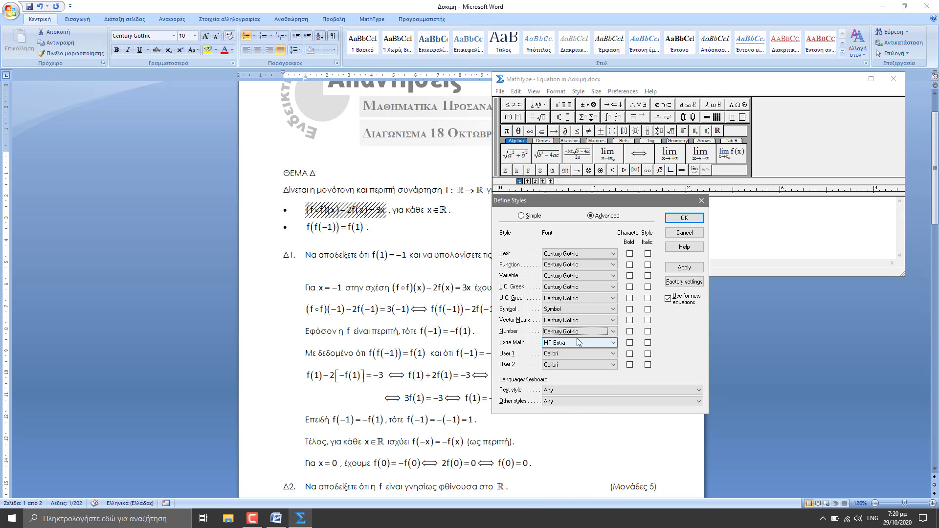
- Set the User 1 and User 2 styles to Century Gothic and accept the style definitions
{"action": "left_click", "coordinate": [562, 355]}
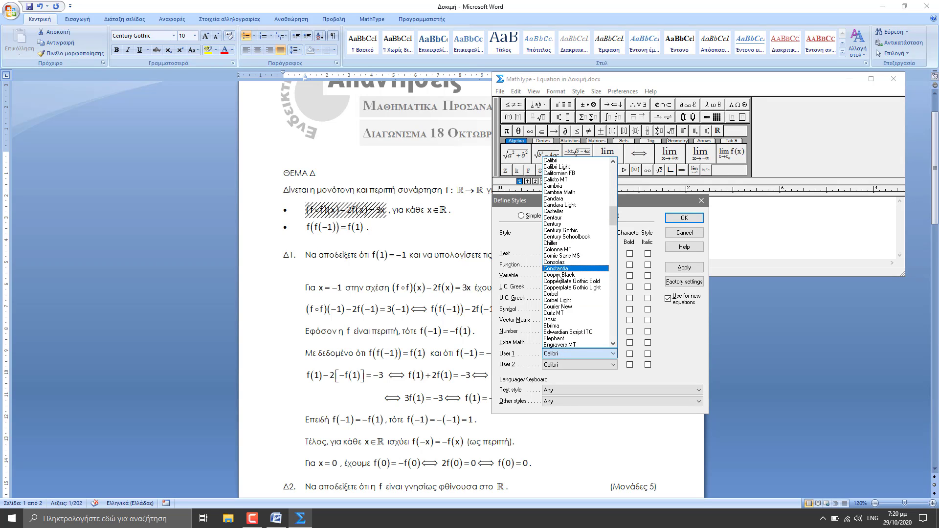
{"action": "left_click", "coordinate": [562, 230]}
{"action": "left_click", "coordinate": [575, 365]}
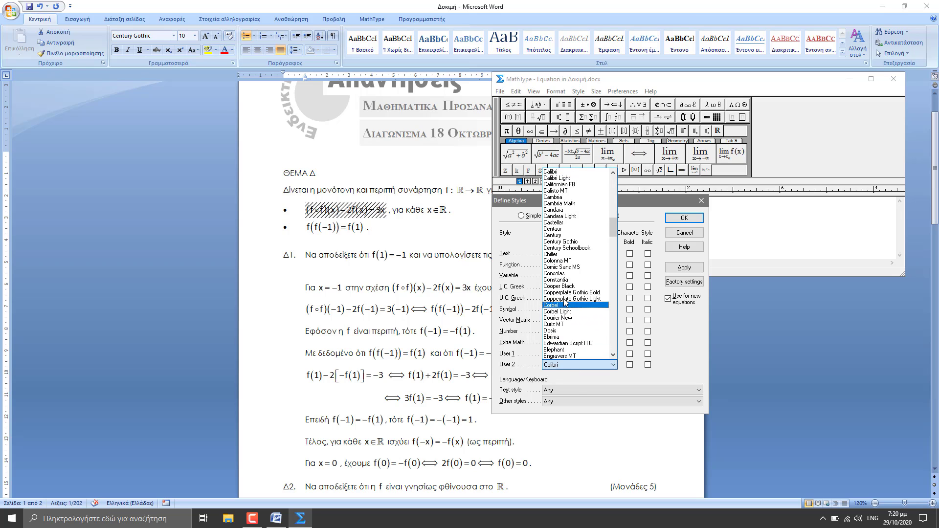
{"action": "left_click", "coordinate": [562, 243]}
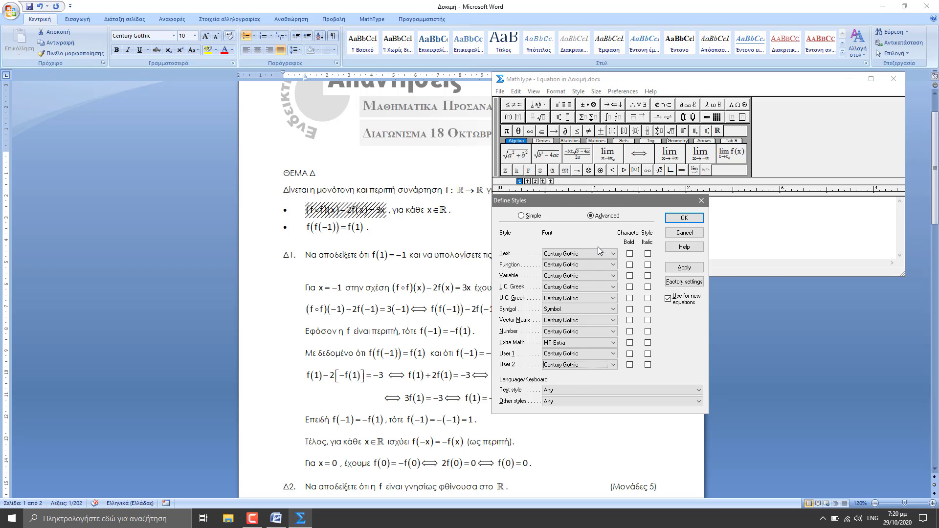
{"action": "left_click", "coordinate": [683, 218]}
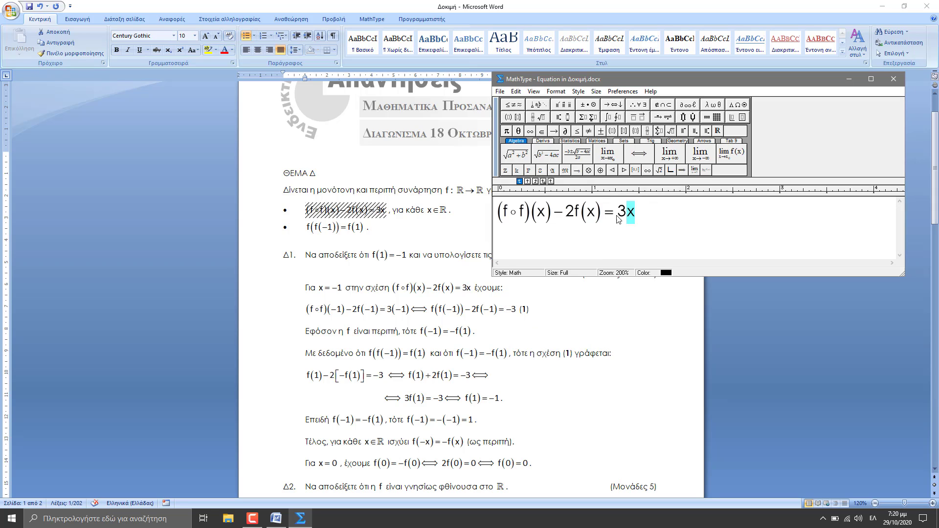
- Select the whole equation and recheck its font style definitions, accepting them as they are
{"action": "left_click_drag", "start_coordinate": [618, 220], "coordinate": [501, 224]}
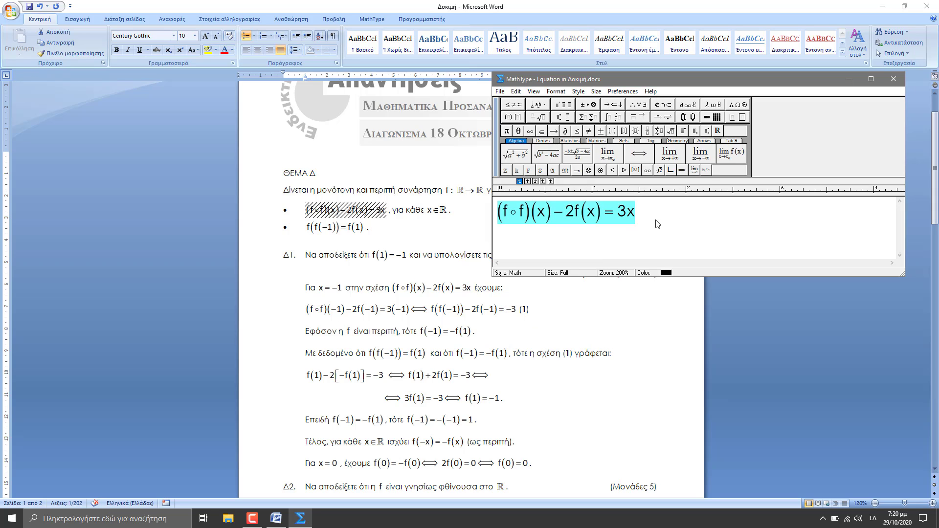
{"action": "left_click", "coordinate": [578, 91]}
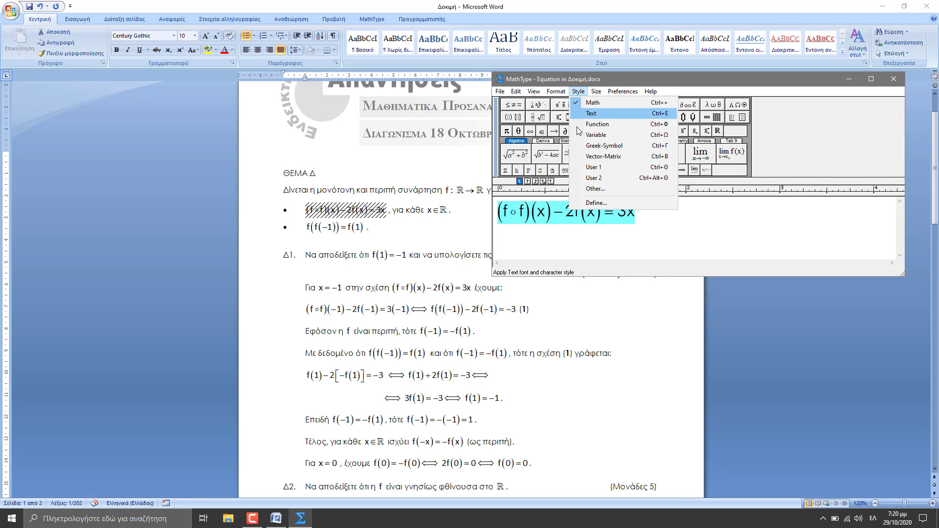
{"action": "left_click", "coordinate": [592, 203]}
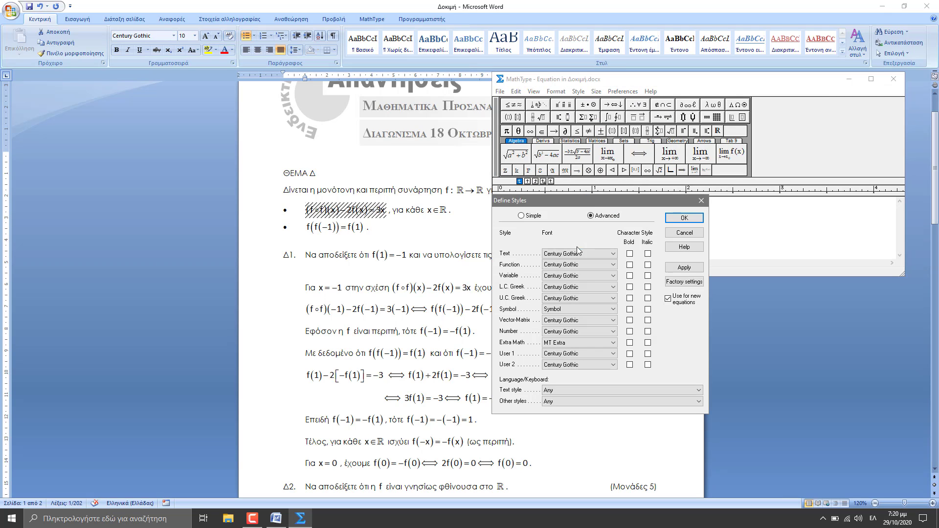
{"action": "left_click", "coordinate": [684, 218]}
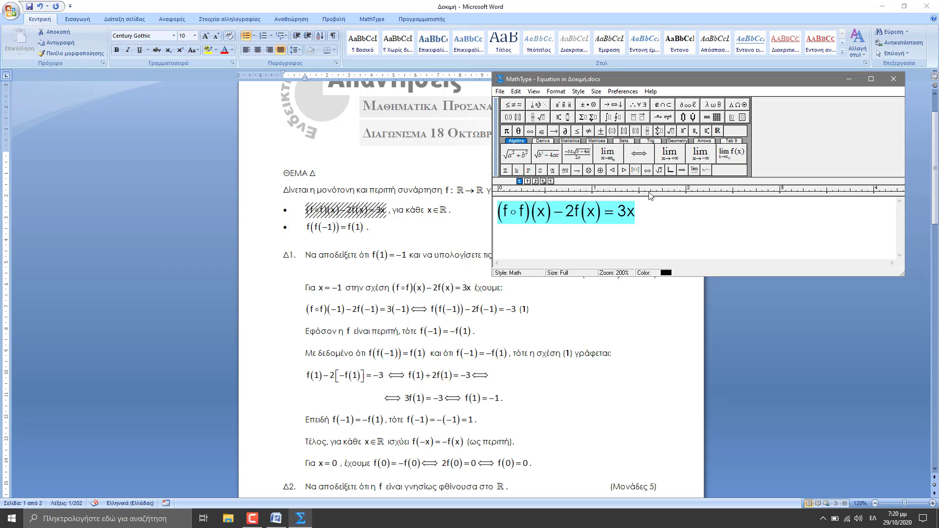
- Set the equation's Full size definition to 10 pt and accept the size definitions
{"action": "left_click", "coordinate": [597, 91]}
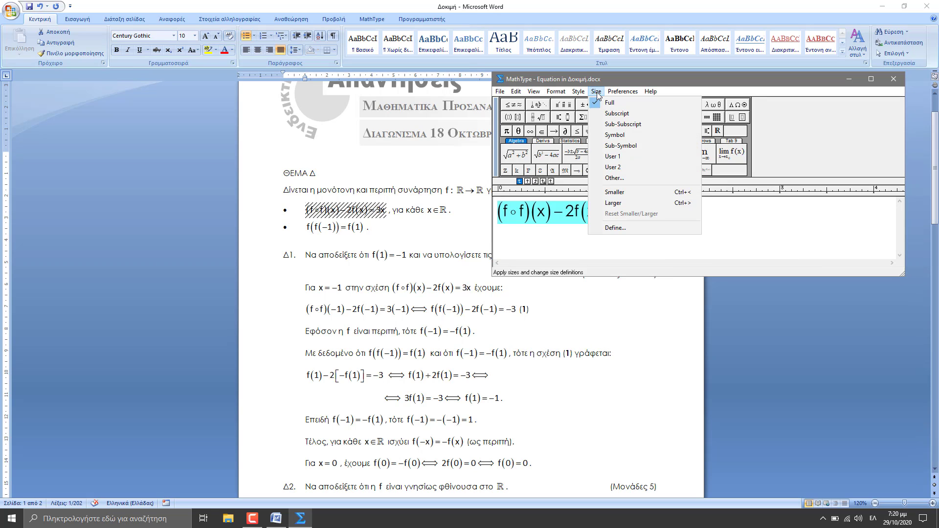
{"action": "left_click", "coordinate": [615, 227]}
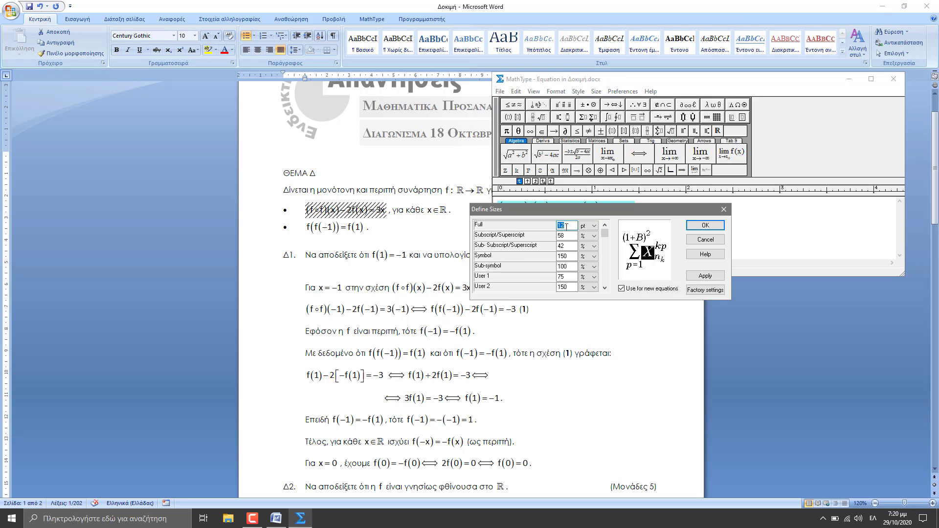
{"action": "left_click_drag", "start_coordinate": [565, 227], "coordinate": [552, 227]}
{"action": "type", "text": "1"}
{"action": "left_click", "coordinate": [721, 230]}
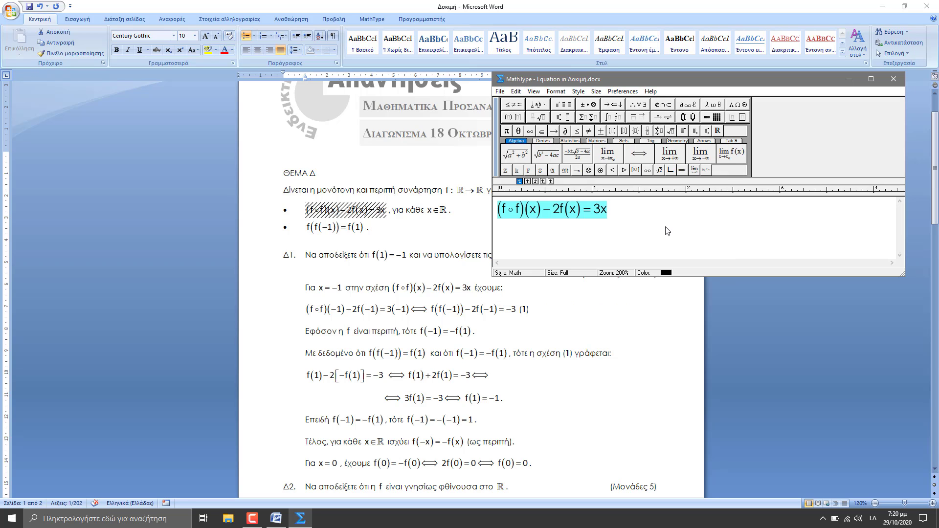
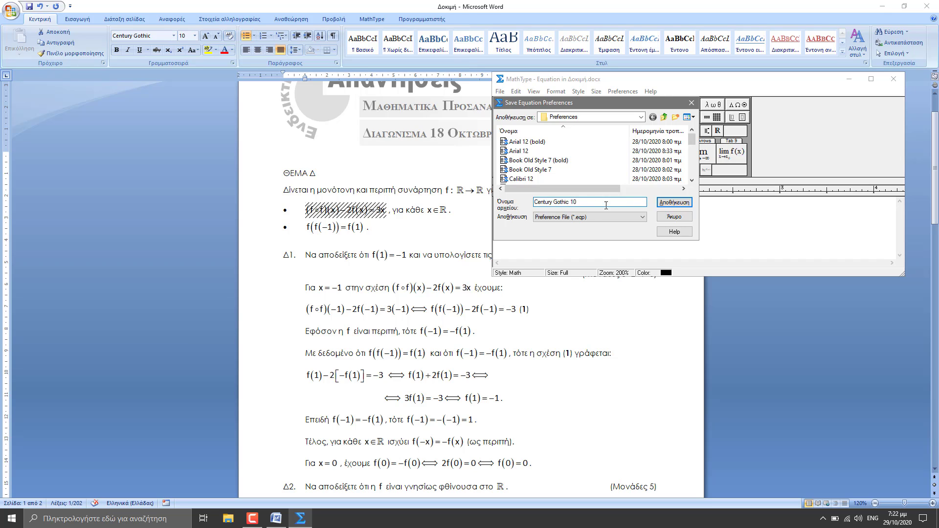
- Save the equation preferences as a file named Century Gothic 10, close MathType and return to the Word document
{"action": "left_click", "coordinate": [667, 203]}
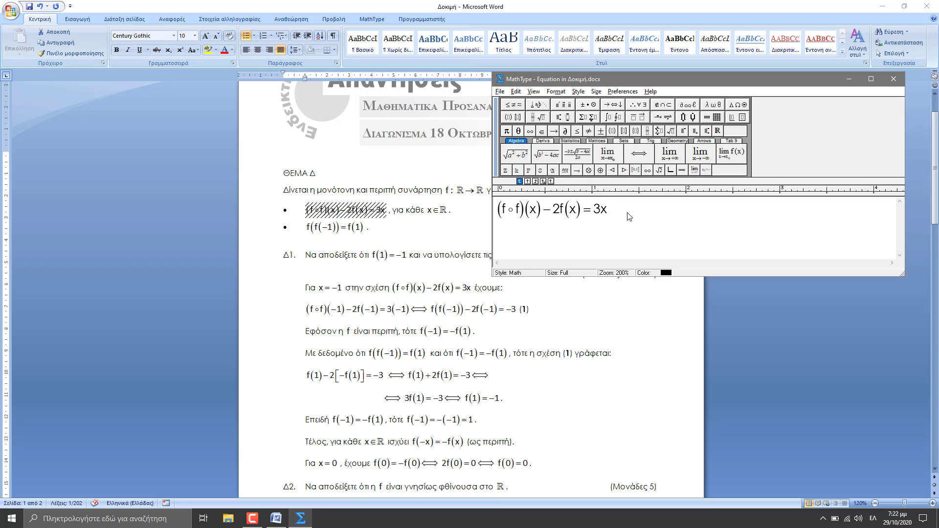
{"action": "key", "text": "alt+F4"}
{"action": "left_click", "coordinate": [455, 206]}
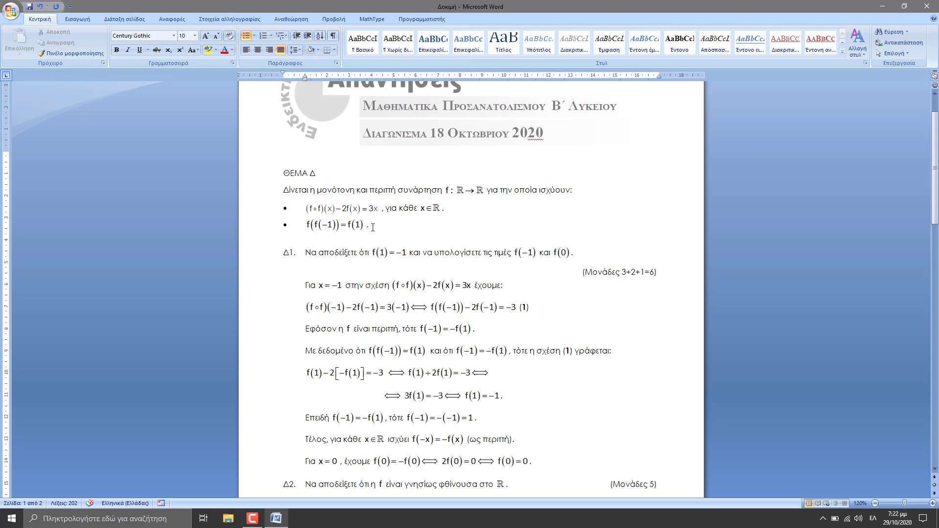
- Select the text from "Δίνεται η μονότονη" into the Δ2 solution, start Format Equations and move its dialog off the text
{"action": "scroll", "coordinate": [390, 245], "scroll_direction": "down", "scroll_amount": 10}
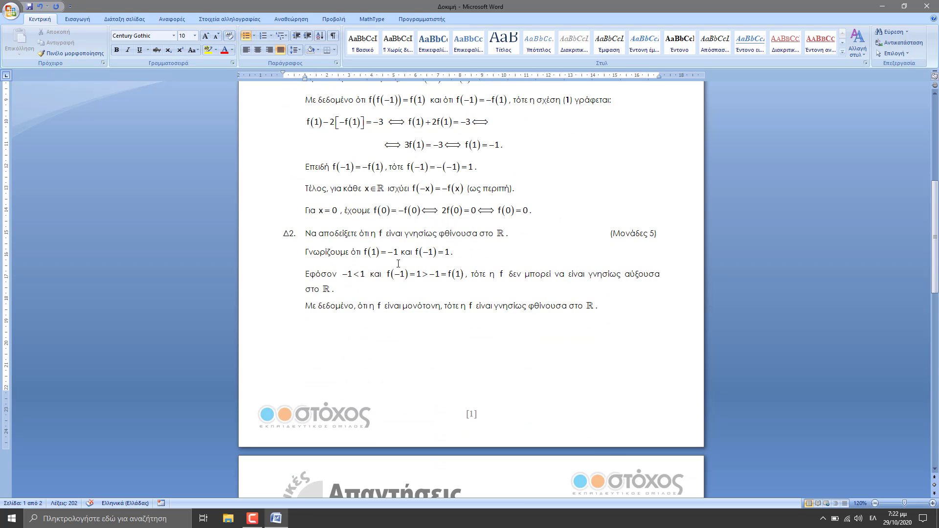
{"action": "scroll", "coordinate": [398, 266], "scroll_direction": "down", "scroll_amount": 10}
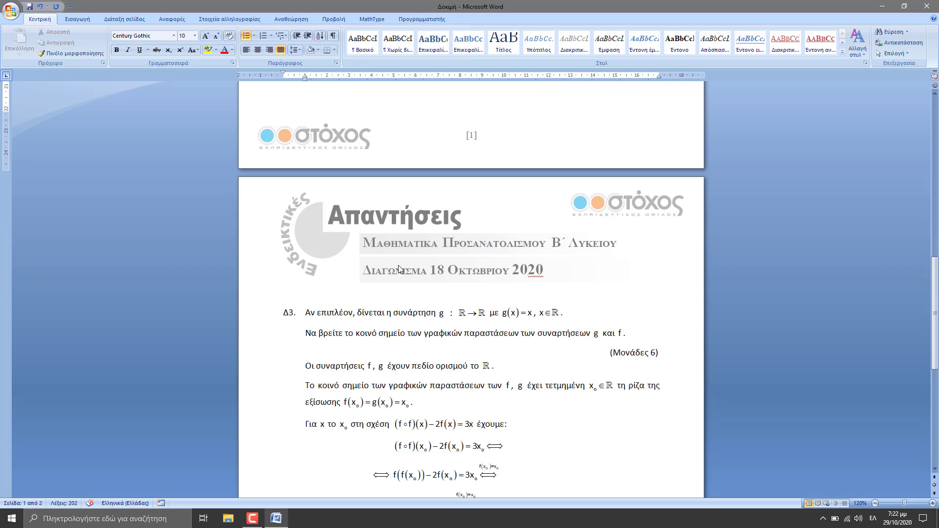
{"action": "scroll", "coordinate": [399, 265], "scroll_direction": "up", "scroll_amount": 5}
{"action": "scroll", "coordinate": [398, 265], "scroll_direction": "up", "scroll_amount": 13}
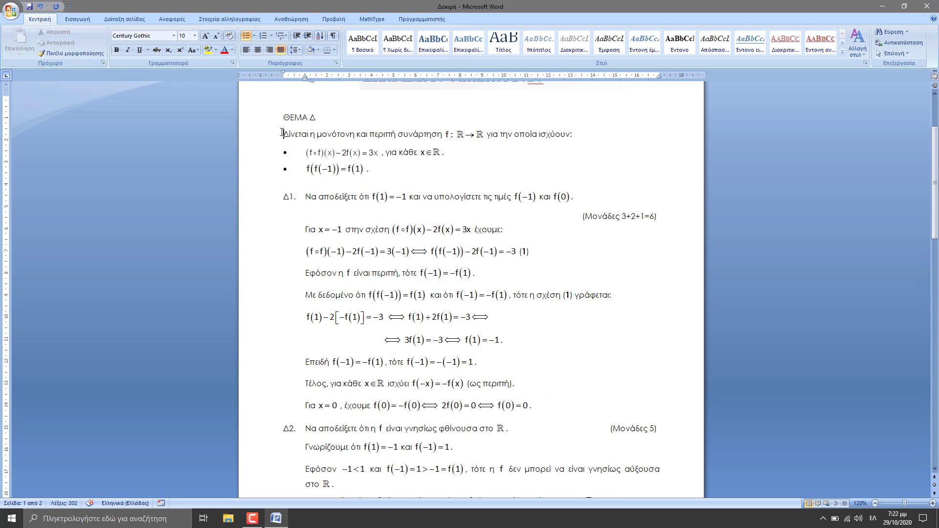
{"action": "left_click_drag", "start_coordinate": [282, 133], "coordinate": [371, 484]}
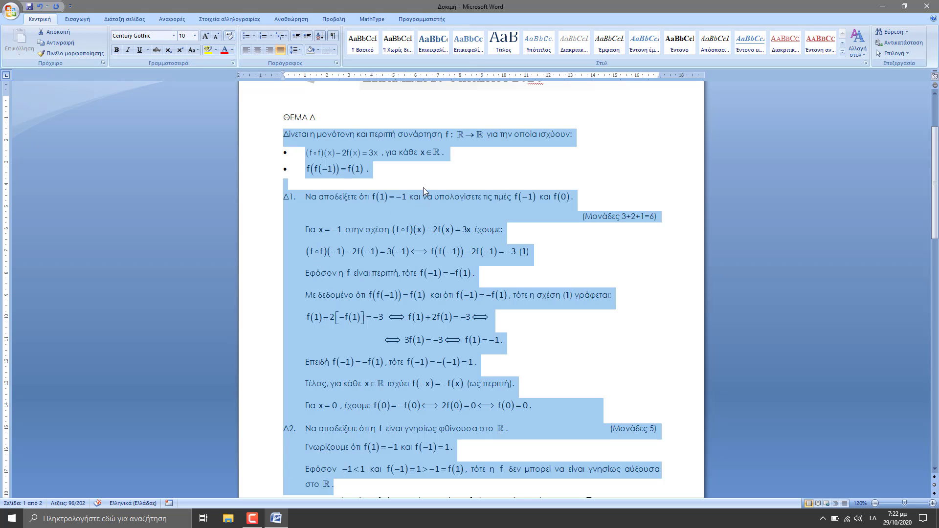
{"action": "left_click", "coordinate": [376, 17]}
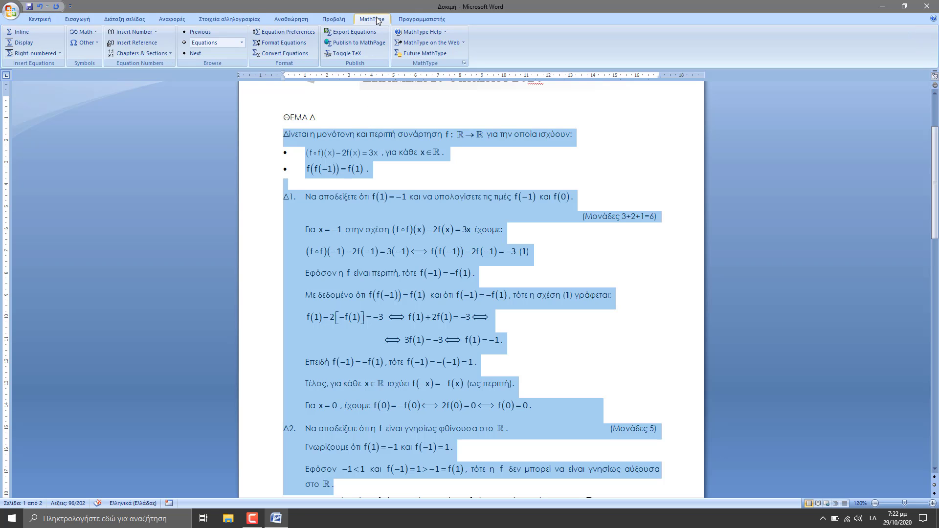
{"action": "left_click", "coordinate": [286, 42]}
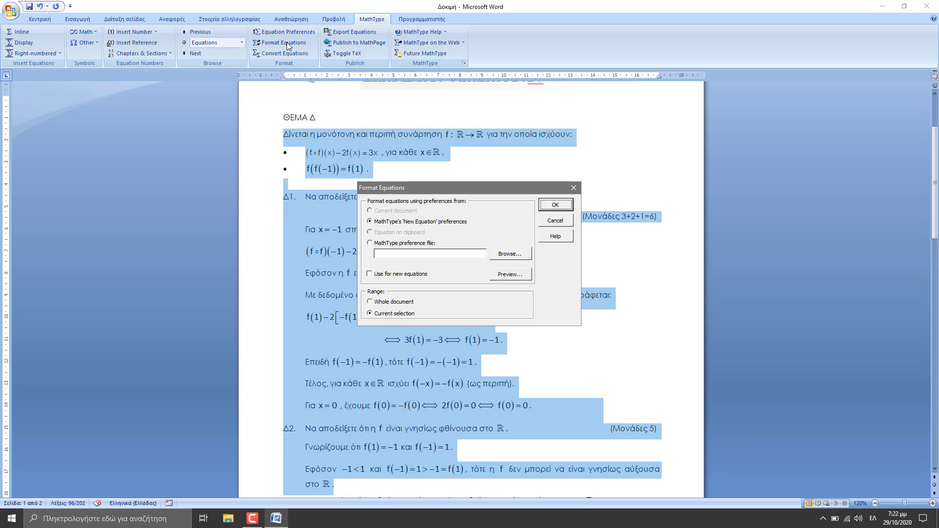
{"action": "left_click_drag", "start_coordinate": [450, 187], "coordinate": [766, 130]}
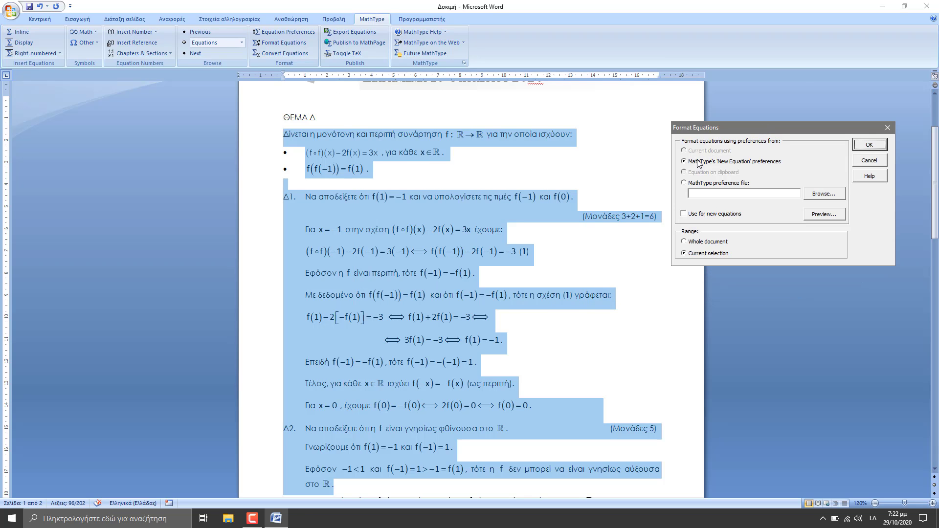
- Choose a MathType preference file as the formatting source and load Century Gothic 10 from the Preferences folder
{"action": "left_click", "coordinate": [685, 183]}
{"action": "left_click", "coordinate": [825, 194]}
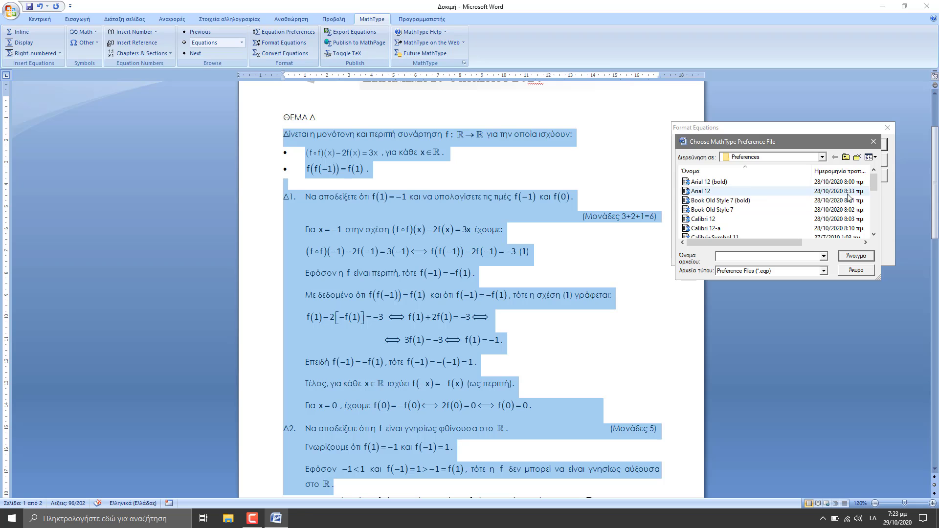
{"action": "left_click_drag", "start_coordinate": [874, 179], "coordinate": [874, 172]}
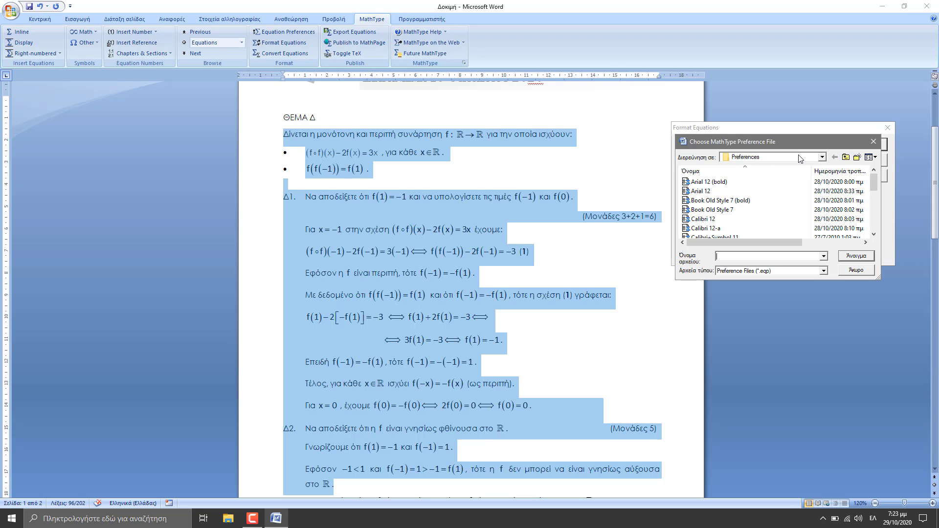
{"action": "left_click", "coordinate": [821, 158]}
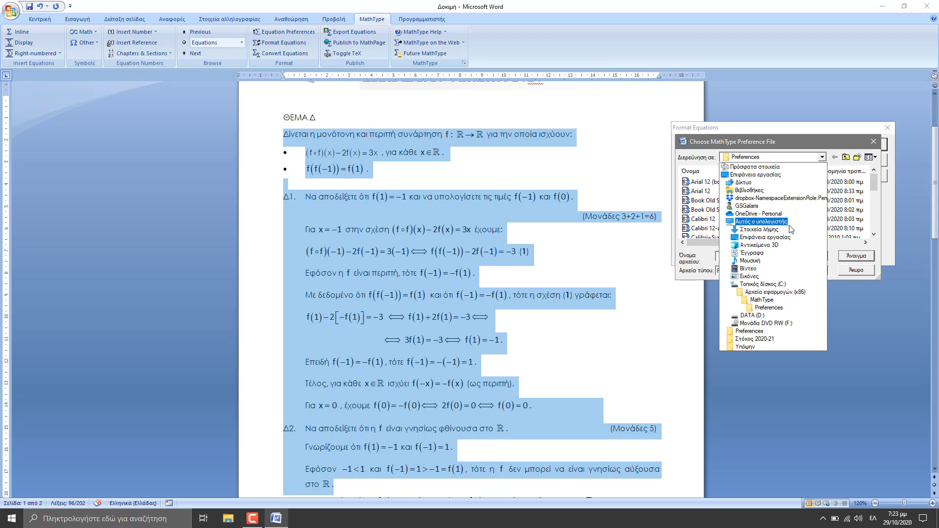
{"action": "left_click", "coordinate": [765, 308]}
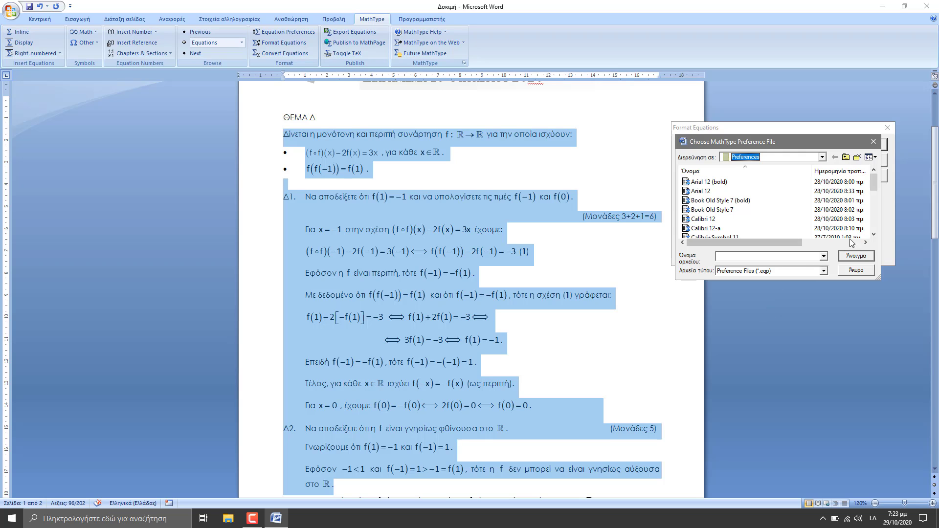
{"action": "left_click", "coordinate": [874, 234]}
{"action": "left_click", "coordinate": [874, 234]}
{"action": "left_click", "coordinate": [874, 234]}
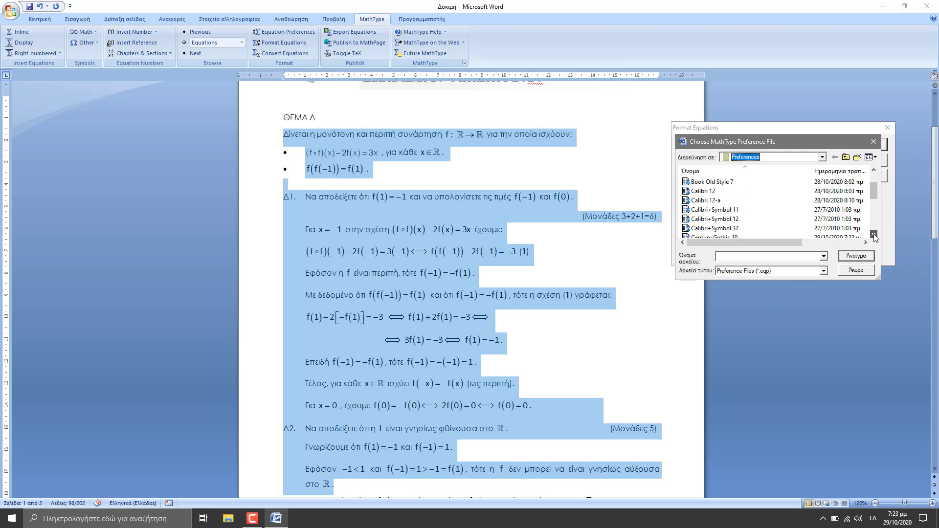
{"action": "left_click", "coordinate": [874, 233]}
{"action": "left_click", "coordinate": [874, 234]}
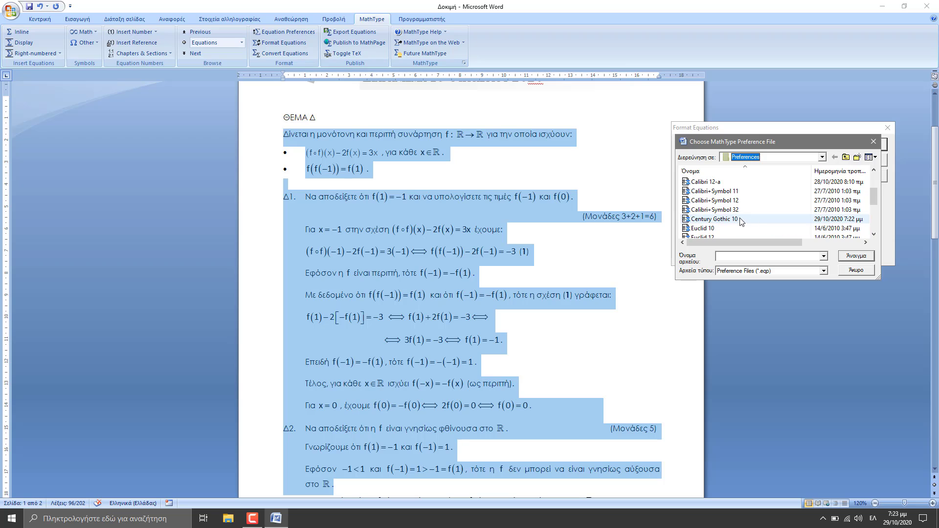
{"action": "left_click", "coordinate": [725, 220]}
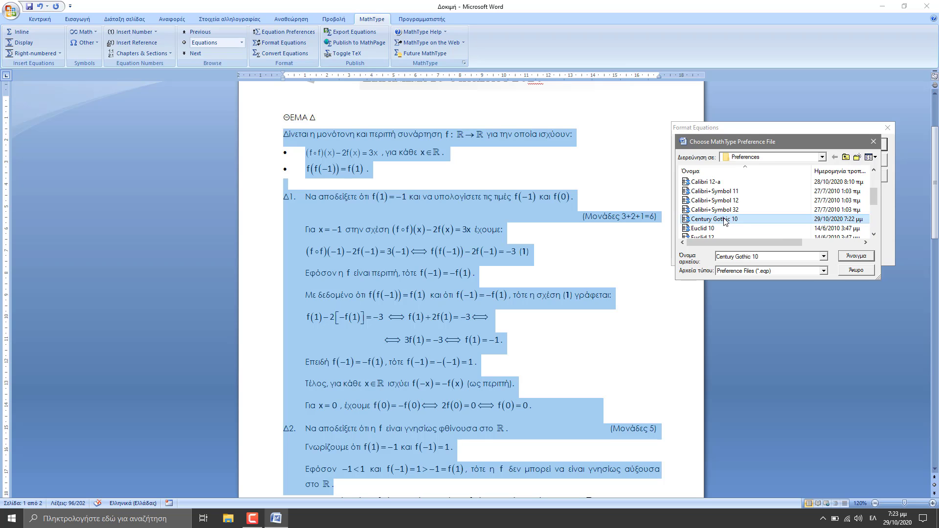
{"action": "left_click", "coordinate": [853, 258]}
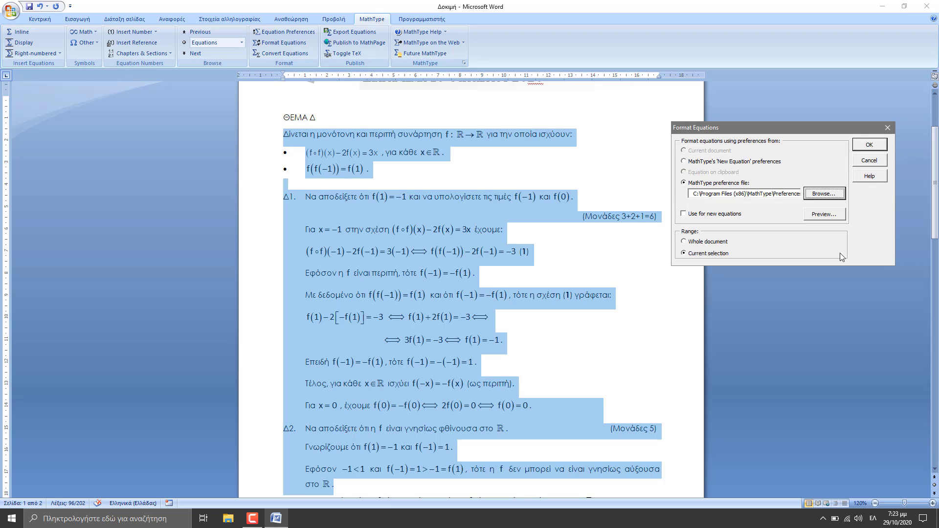
- Apply the formatting to the equations in the current selection only, deselect the text and check the equations through Δ2
{"action": "left_click", "coordinate": [685, 254]}
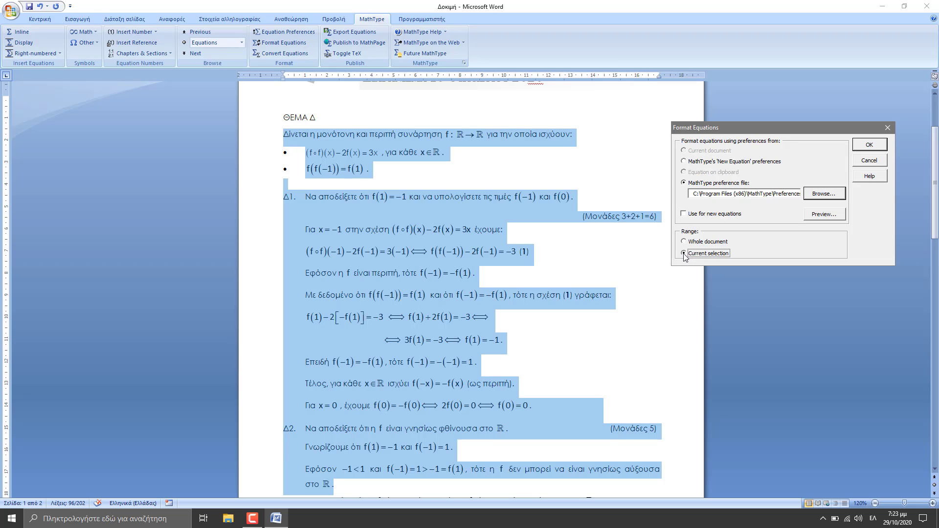
{"action": "left_click", "coordinate": [861, 146]}
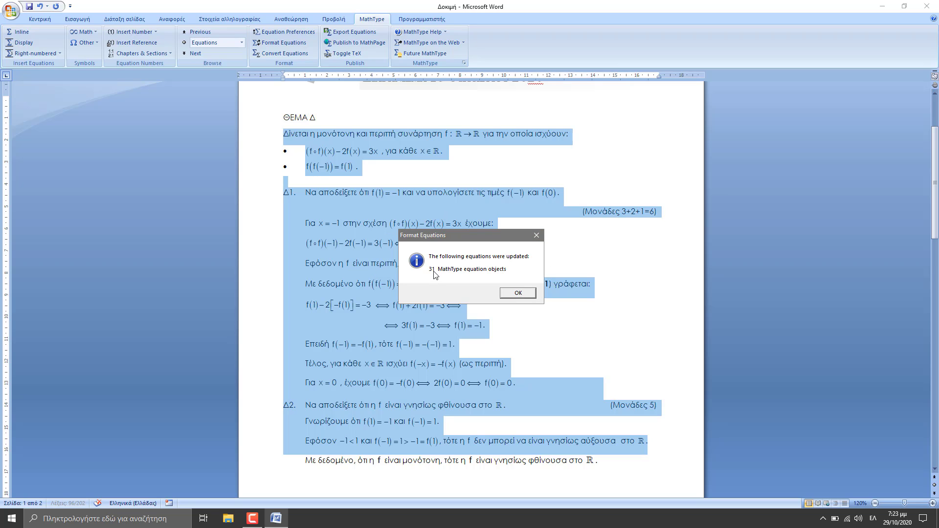
{"action": "left_click", "coordinate": [517, 293]}
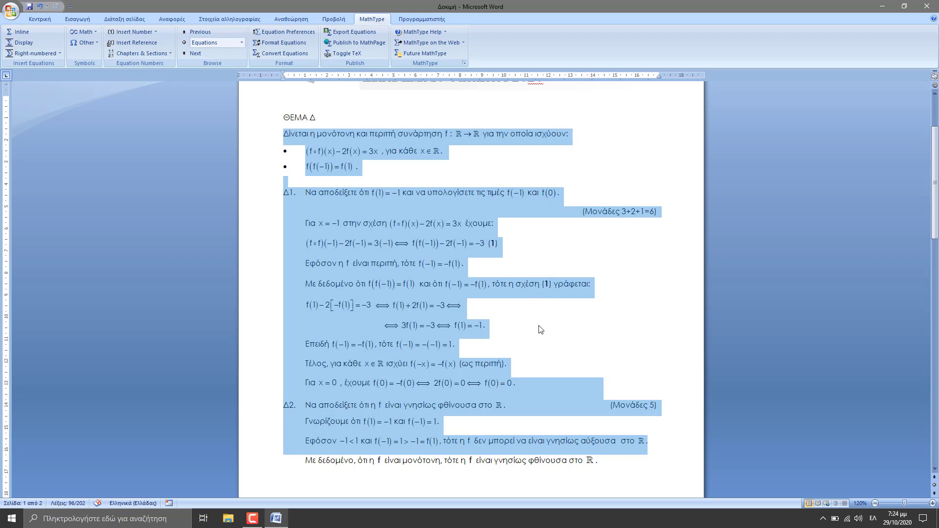
{"action": "scroll", "coordinate": [539, 328], "scroll_direction": "down", "scroll_amount": 2}
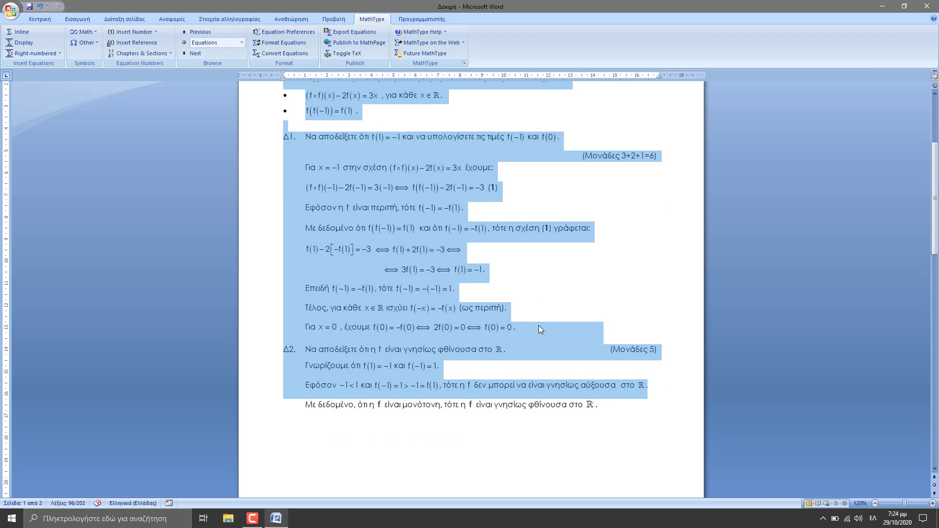
{"action": "left_click", "coordinate": [641, 401]}
{"action": "scroll", "coordinate": [381, 239], "scroll_direction": "up", "scroll_amount": 4}
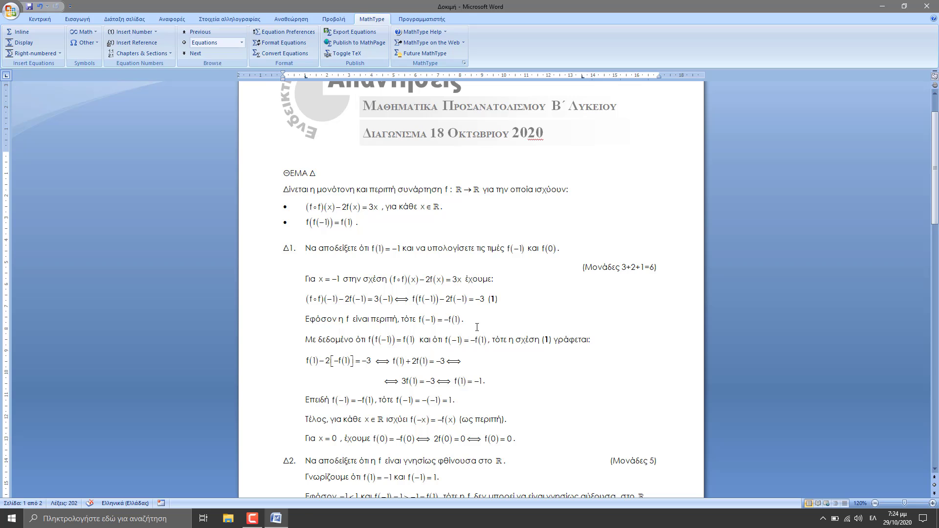
{"action": "scroll", "coordinate": [511, 387], "scroll_direction": "down", "scroll_amount": 6}
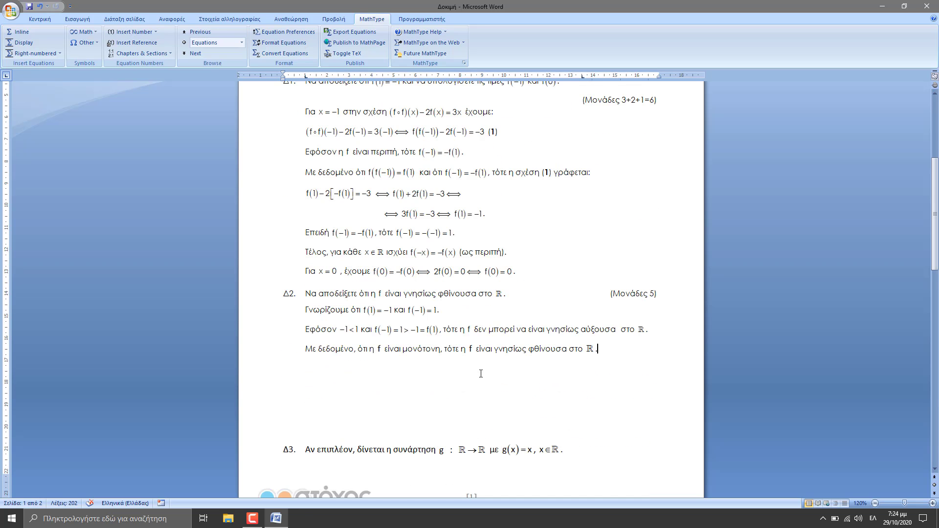
- Insert a break and an extra blank line after the Δ2 solution so that exercise Δ3 starts on the second page
{"action": "scroll", "coordinate": [480, 374], "scroll_direction": "down", "scroll_amount": 2}
{"action": "key", "text": "ctrl+Return"}
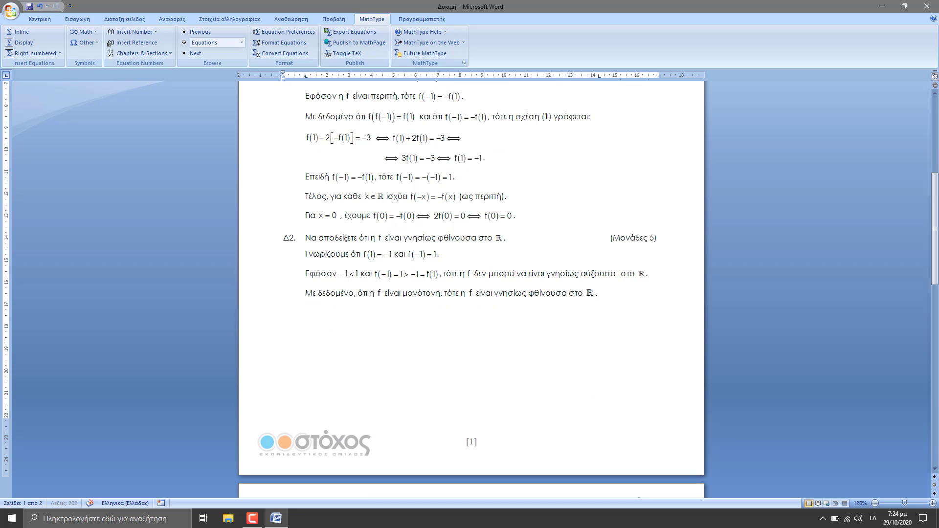
{"action": "scroll", "coordinate": [371, 377], "scroll_direction": "down", "scroll_amount": 7}
{"action": "left_click", "coordinate": [420, 212]}
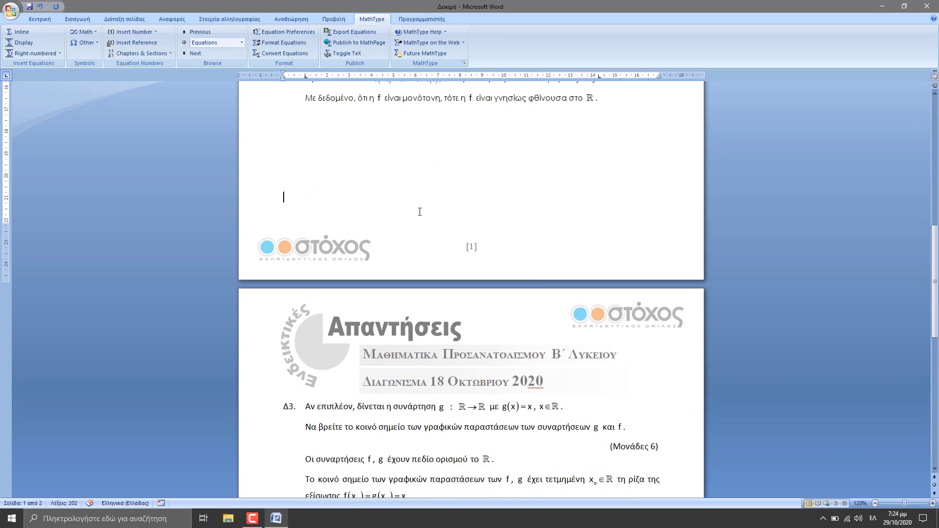
{"action": "key", "text": "Return"}
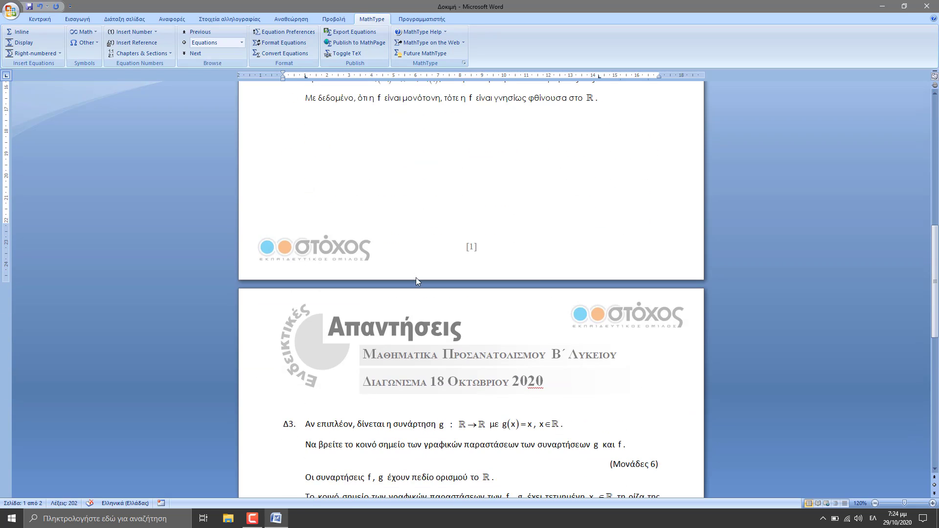
- Select all the text from Δ3 to the last inequality of Δ4 and set its font to Century Gothic, size 10
{"action": "scroll", "coordinate": [403, 317], "scroll_direction": "down", "scroll_amount": 5}
{"action": "scroll", "coordinate": [403, 317], "scroll_direction": "down", "scroll_amount": 10}
{"action": "scroll", "coordinate": [398, 323], "scroll_direction": "up", "scroll_amount": 10}
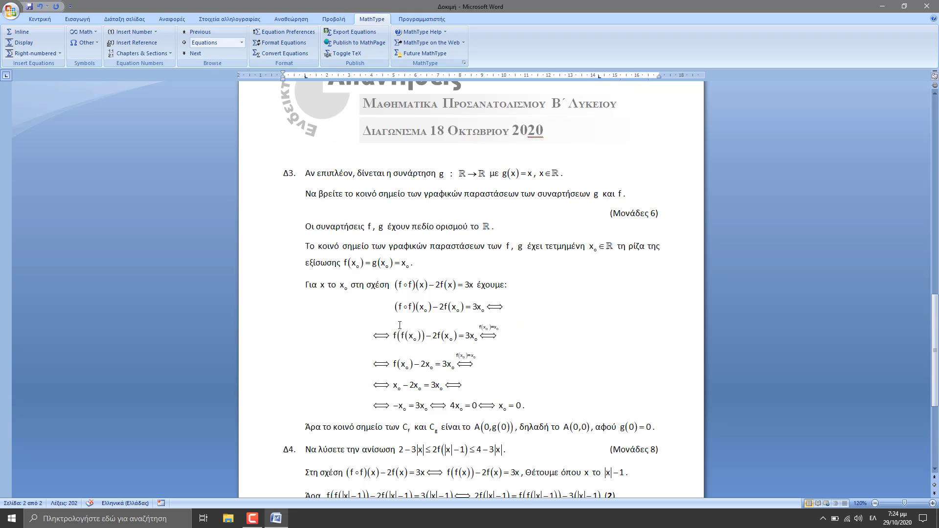
{"action": "scroll", "coordinate": [397, 323], "scroll_direction": "up", "scroll_amount": 20}
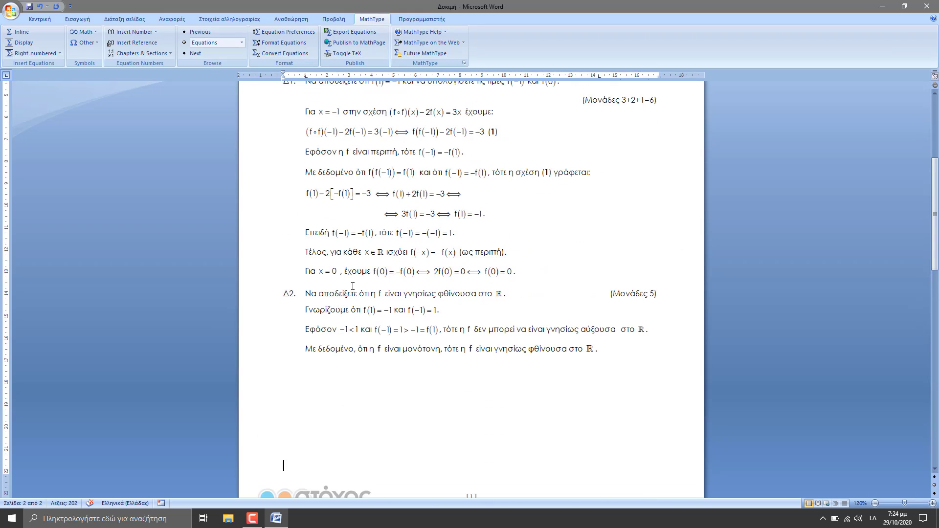
{"action": "scroll", "coordinate": [349, 287], "scroll_direction": "down", "scroll_amount": 17}
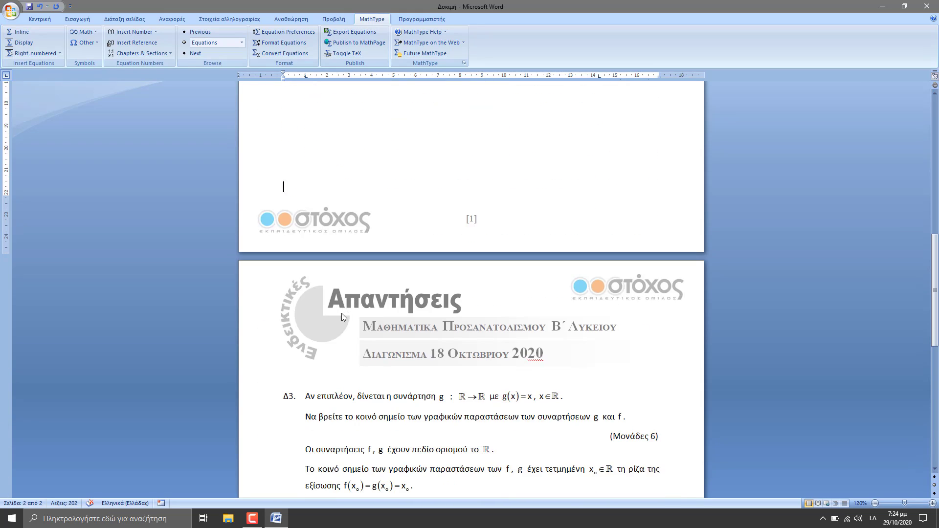
{"action": "scroll", "coordinate": [334, 337], "scroll_direction": "up", "scroll_amount": 1}
{"action": "left_click_drag", "start_coordinate": [280, 341], "coordinate": [578, 463]}
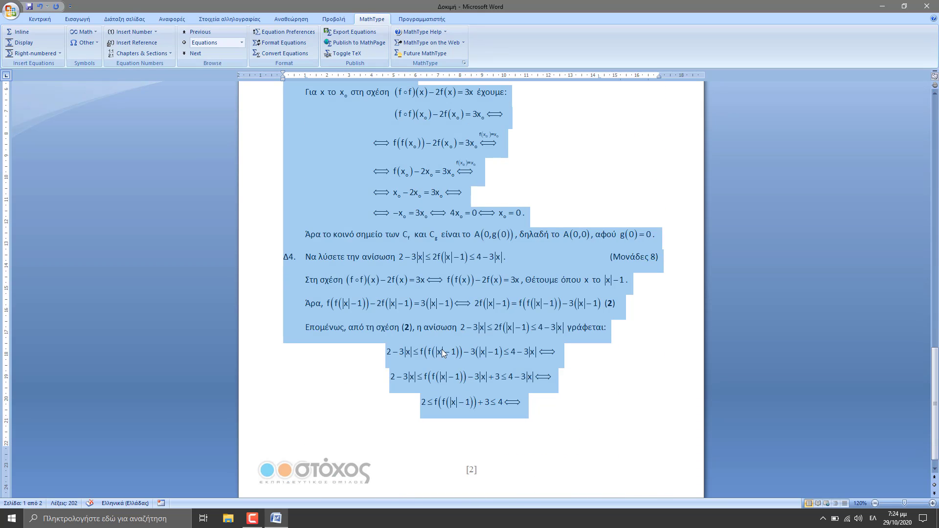
{"action": "left_click", "coordinate": [49, 20]}
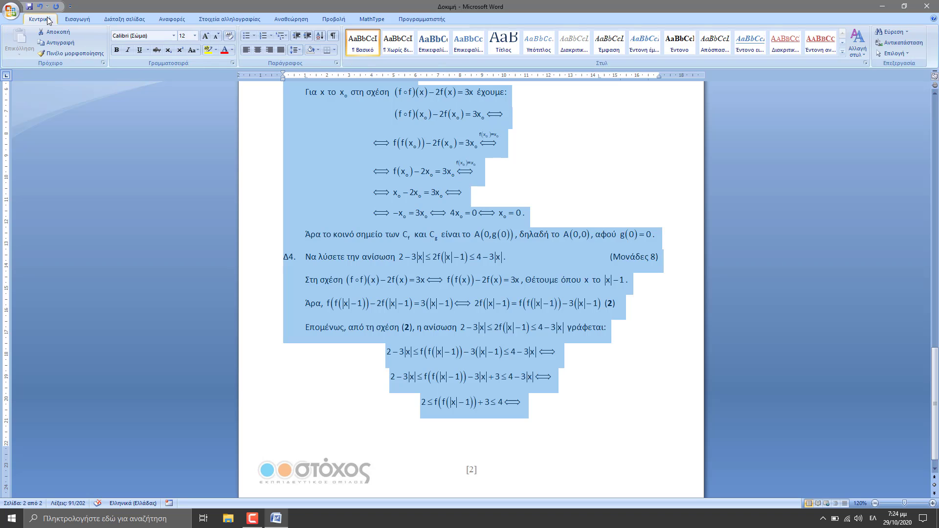
{"action": "left_click", "coordinate": [173, 36]}
{"action": "left_click", "coordinate": [98, 92]}
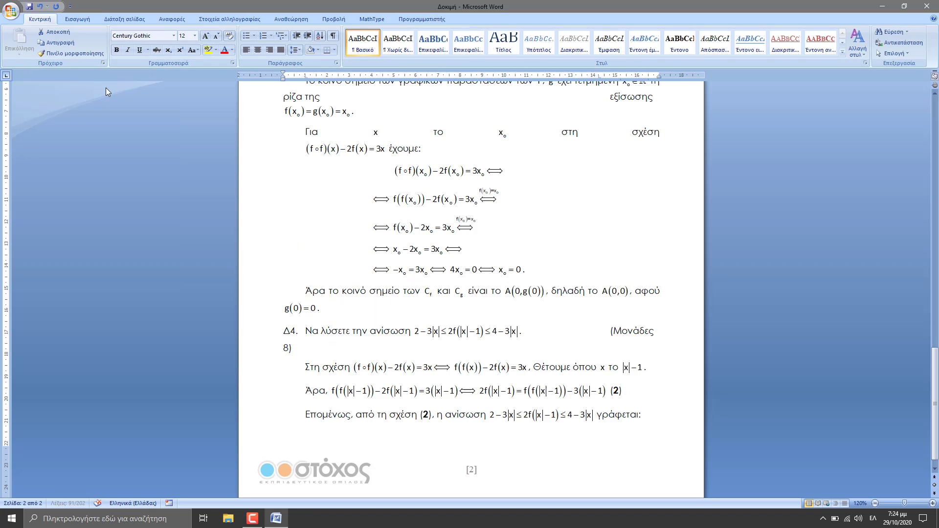
{"action": "left_click", "coordinate": [195, 37]}
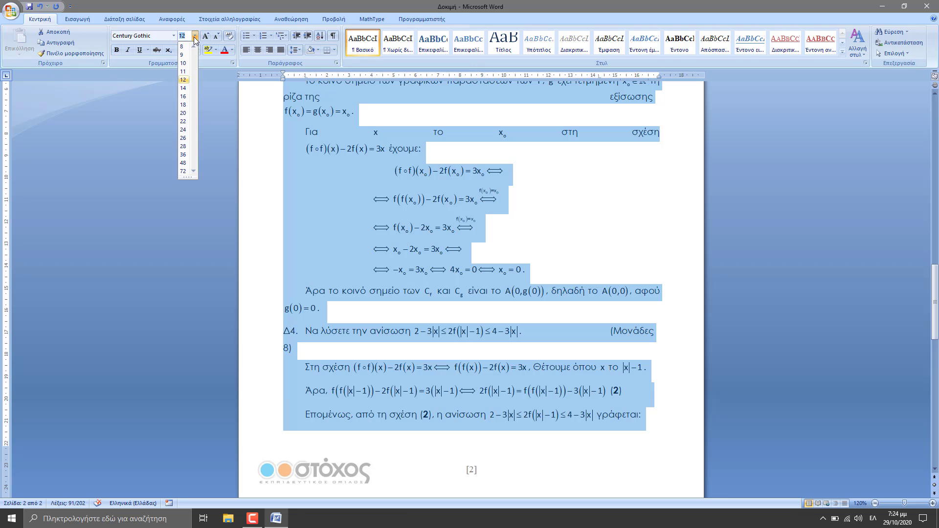
{"action": "left_click", "coordinate": [183, 63]}
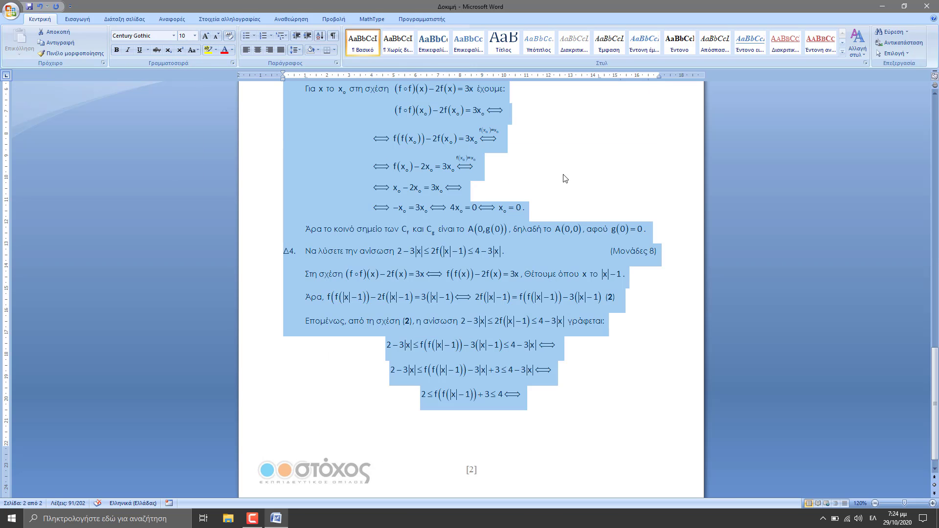
- Start Format Equations for the selected Δ3 and Δ4 text and load the Century Gothic 10 preference file as the formatting source
{"action": "scroll", "coordinate": [565, 179], "scroll_direction": "up", "scroll_amount": 4}
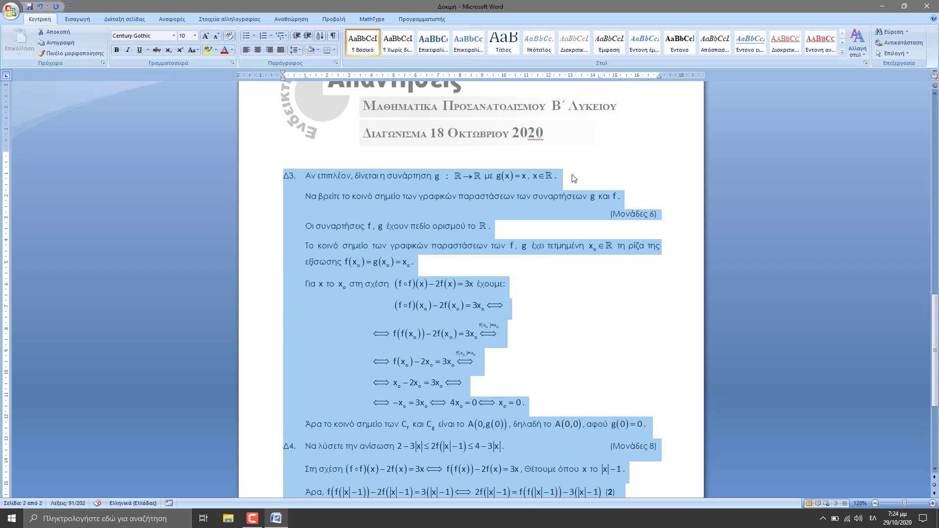
{"action": "left_click", "coordinate": [371, 19]}
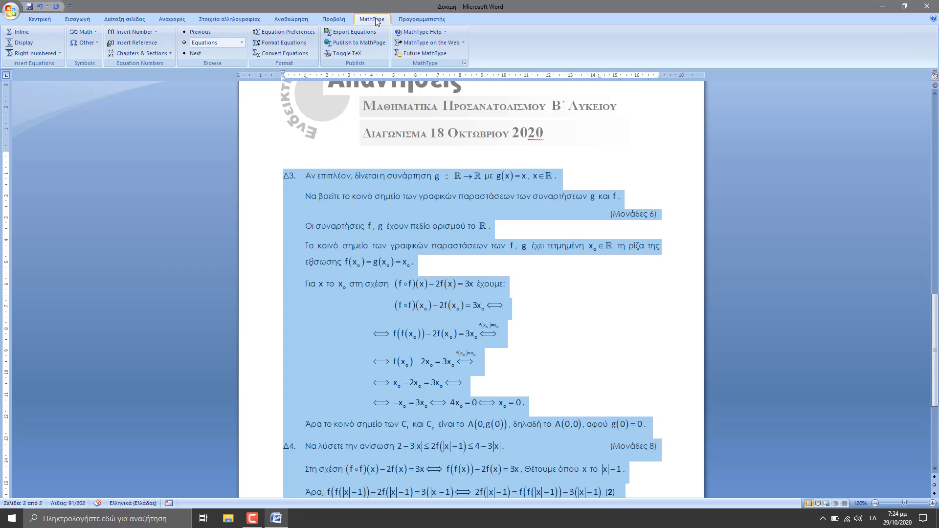
{"action": "left_click", "coordinate": [285, 42]}
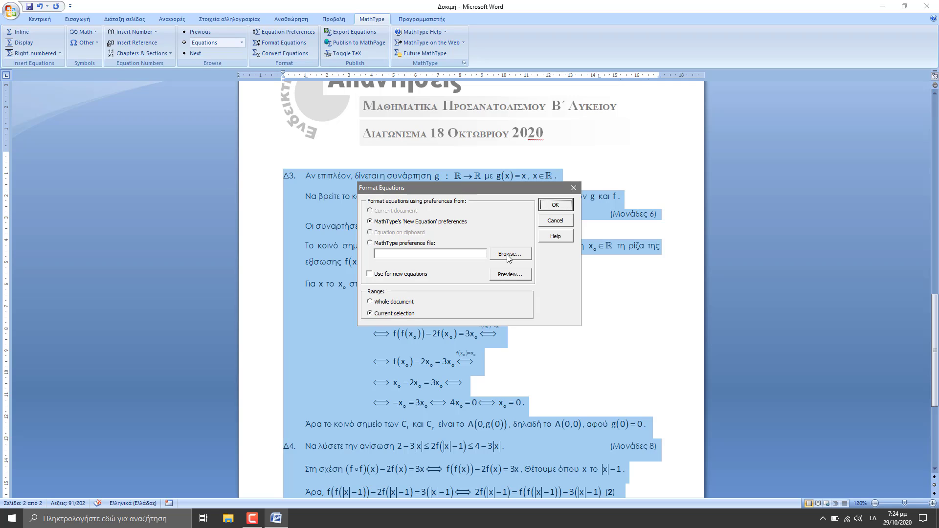
{"action": "left_click", "coordinate": [370, 243]}
{"action": "left_click", "coordinate": [512, 256]}
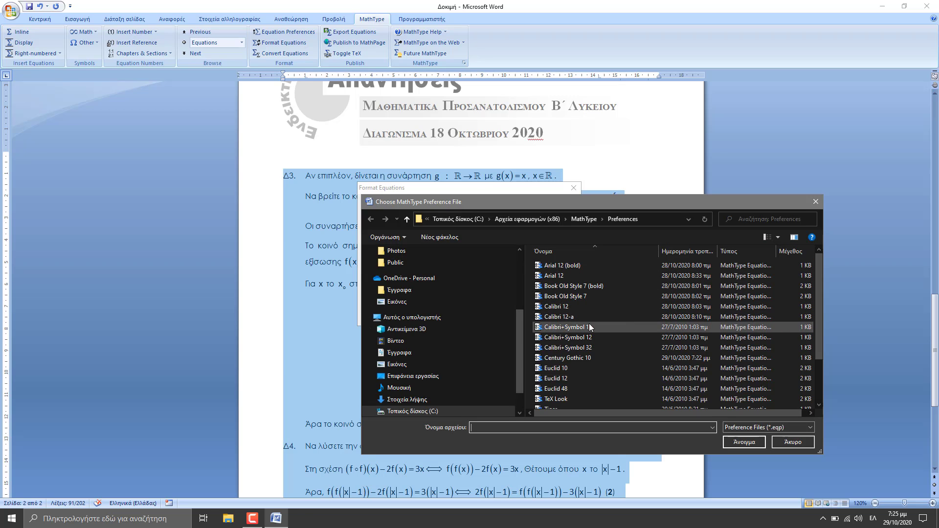
{"action": "left_click", "coordinate": [577, 360]}
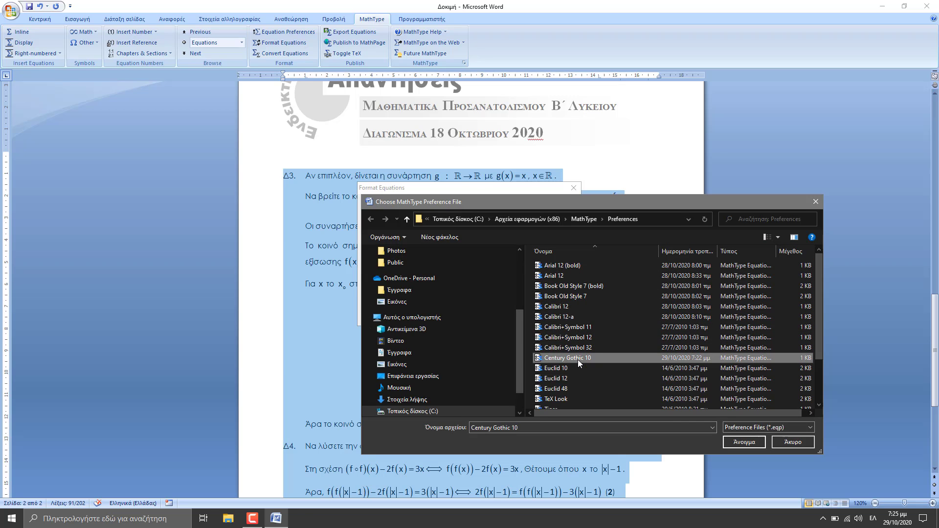
{"action": "left_click", "coordinate": [743, 443]}
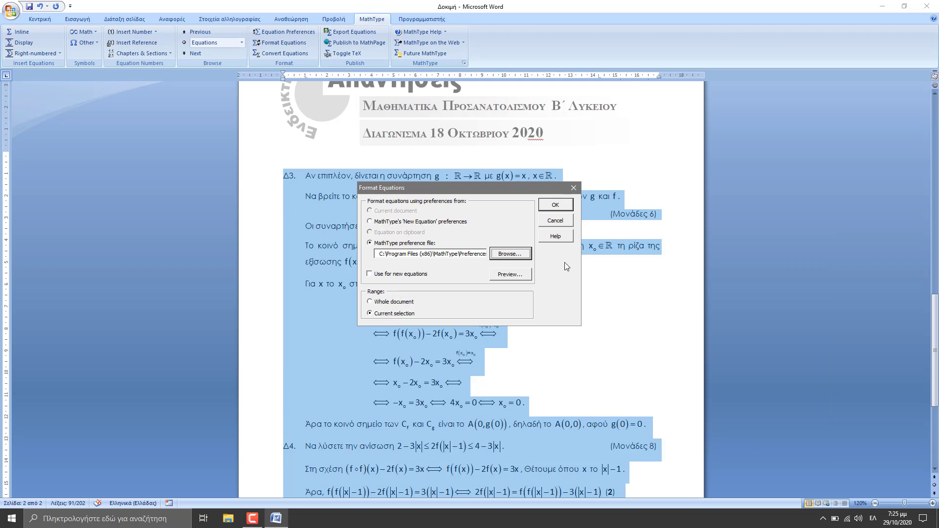
- Apply the loaded preferences to the equations in the current selection and look back over the pages up to Δ2
{"action": "left_click", "coordinate": [568, 204]}
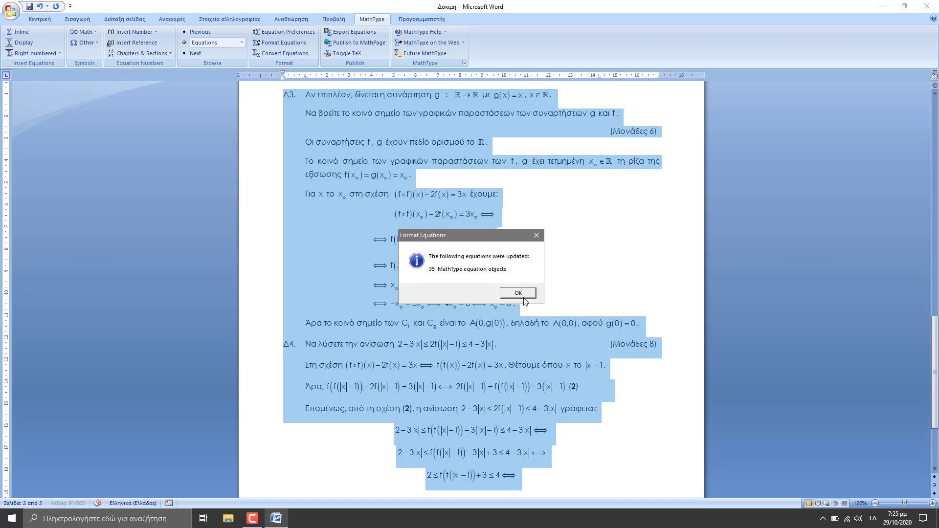
{"action": "left_click", "coordinate": [518, 293]}
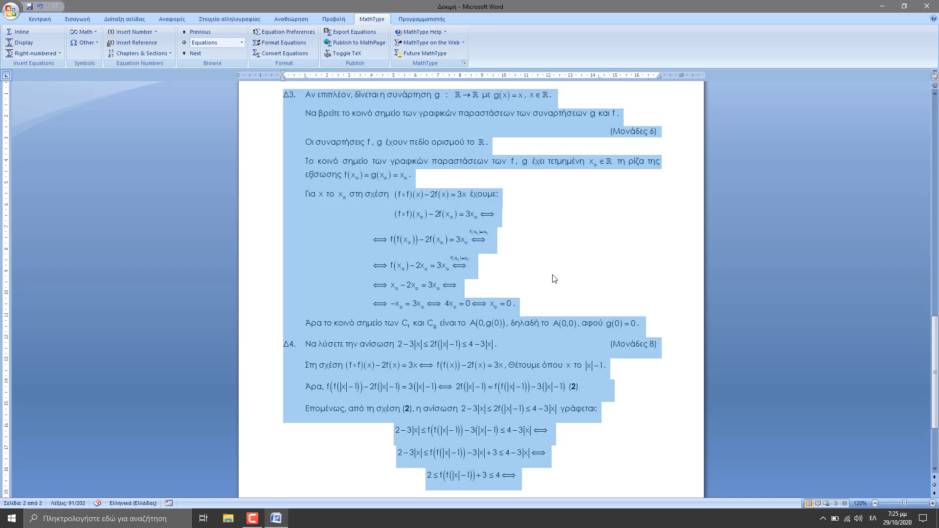
{"action": "scroll", "coordinate": [554, 278], "scroll_direction": "up", "scroll_amount": 10}
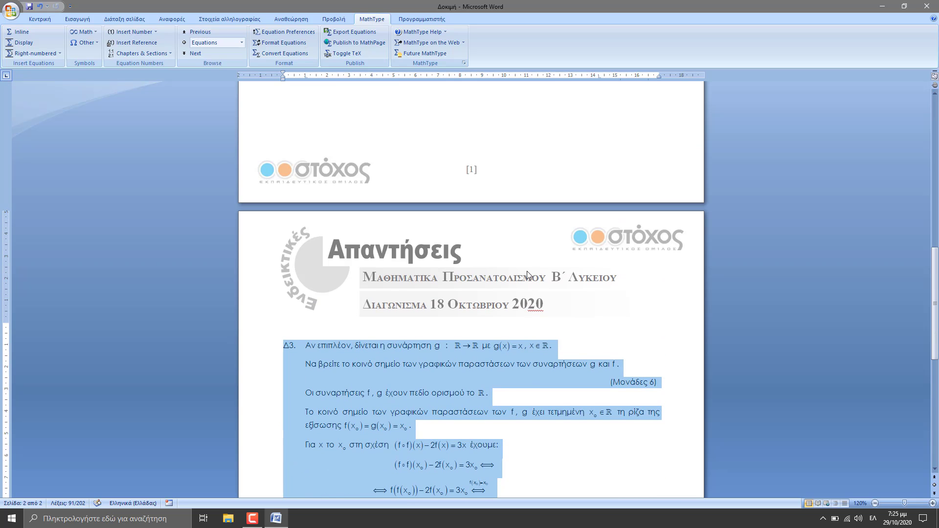
{"action": "scroll", "coordinate": [519, 272], "scroll_direction": "up", "scroll_amount": 5}
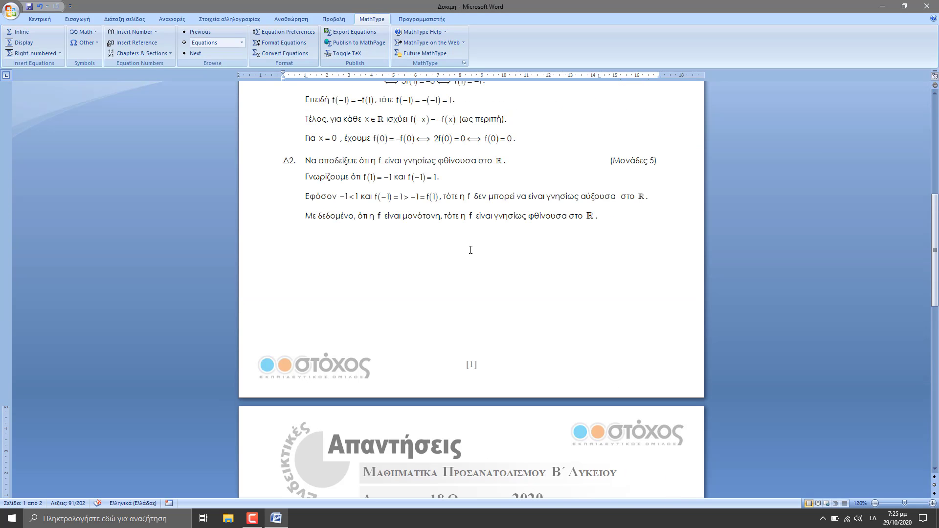